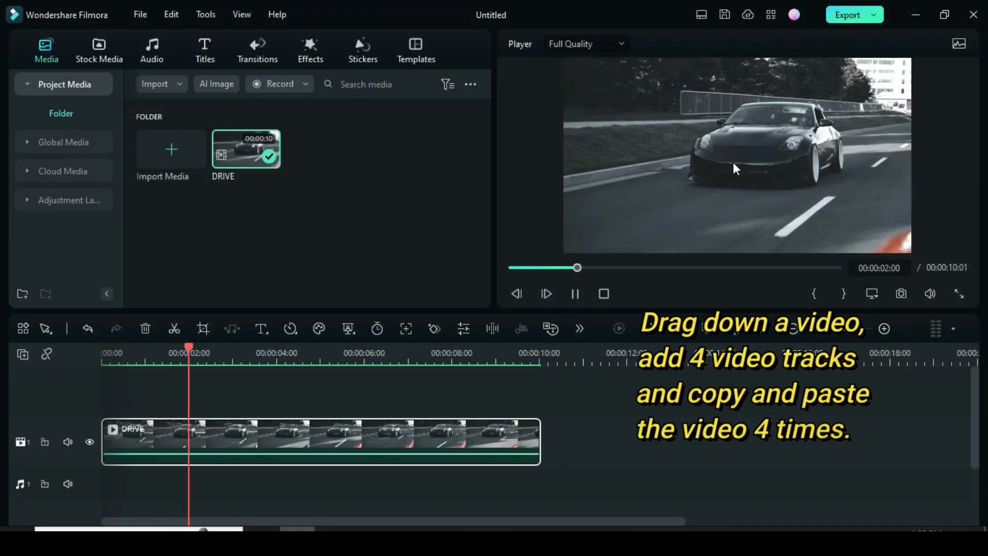
Copy the DRIVE clip and add extra video tracks through the track manager.
left_click(574, 293)
left_click(512, 267)
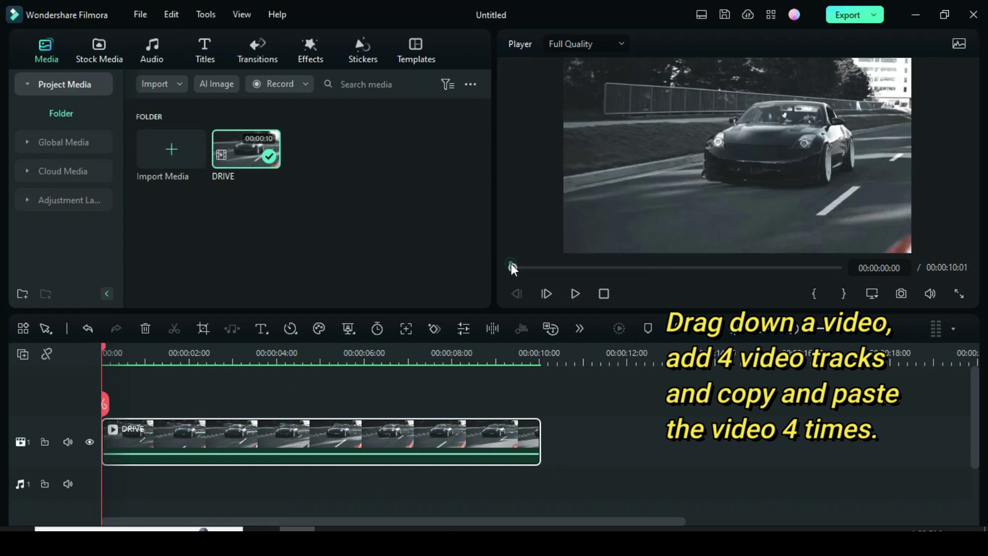
right_click(179, 437)
left_click(209, 115)
left_click(23, 354)
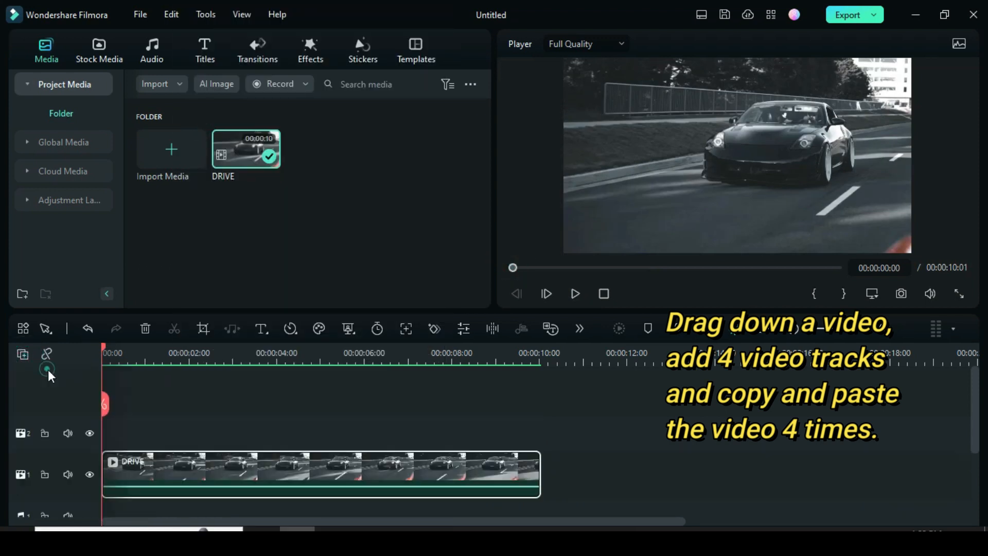
left_click(40, 371)
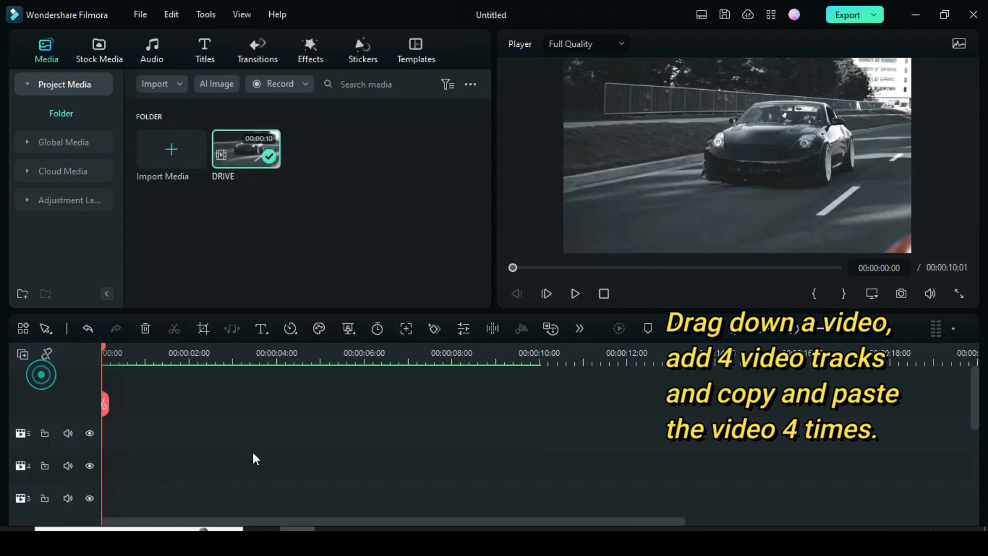
Paste the DRIVE clip onto tracks 2, 3 and 4, aligned at the start.
right_click(127, 498)
left_click(153, 144)
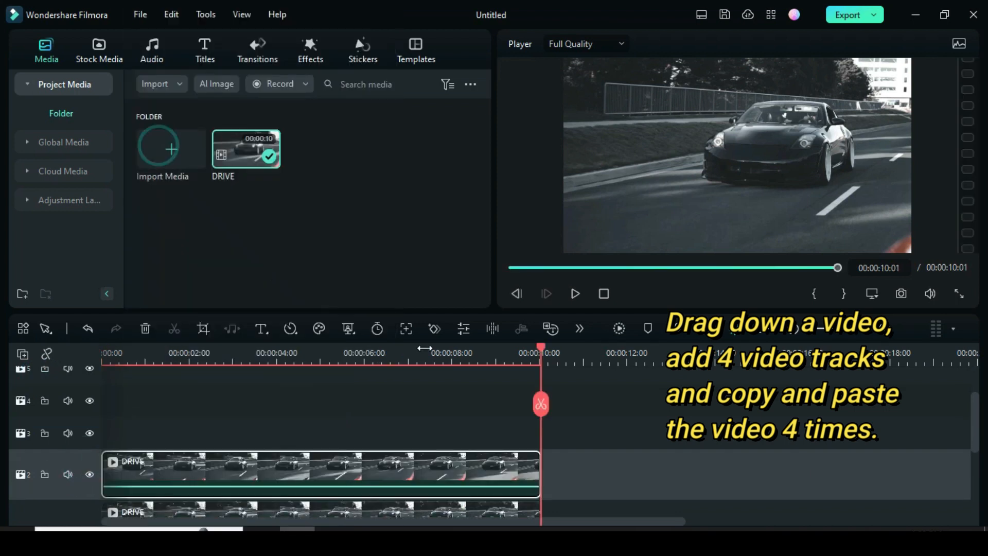
right_click(127, 467)
left_click(148, 144)
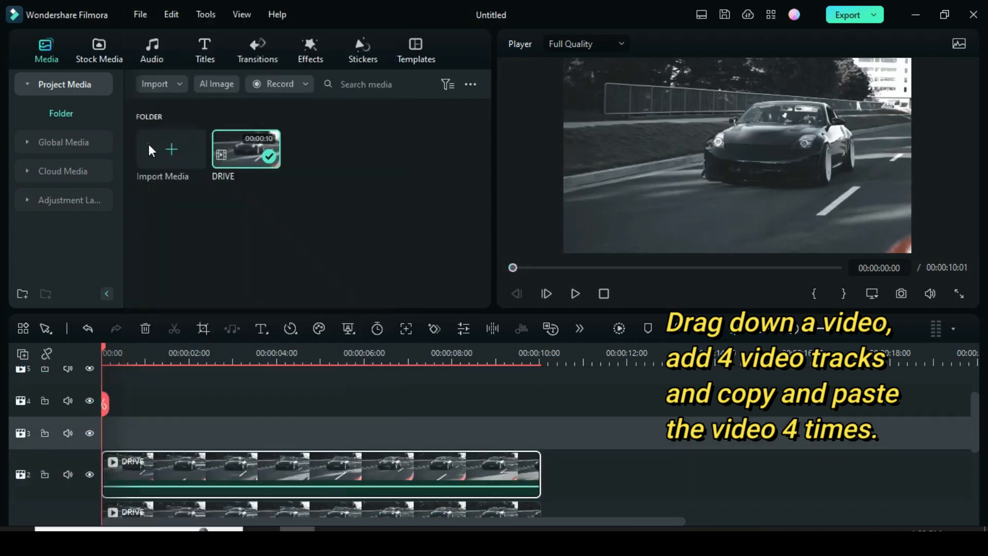
left_click(512, 268)
right_click(127, 440)
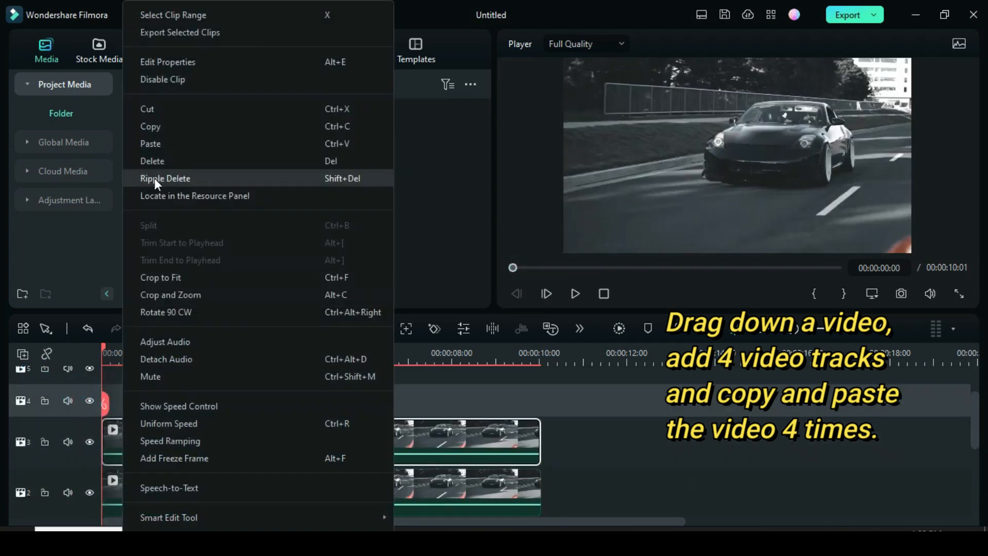
left_click(151, 143)
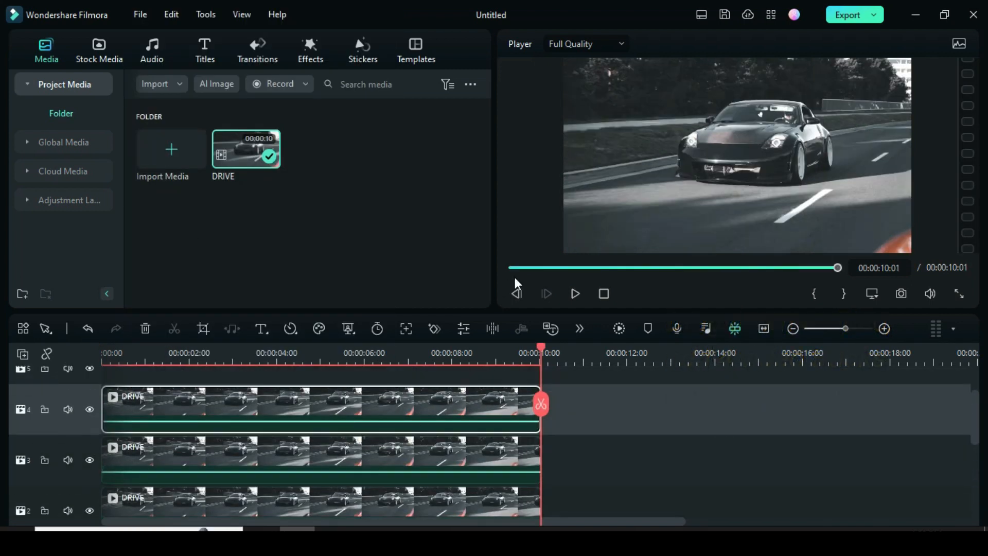
left_click(511, 267)
Place an orange solid colour from Stock Media on track 5, stretched to the video's length.
left_click(101, 46)
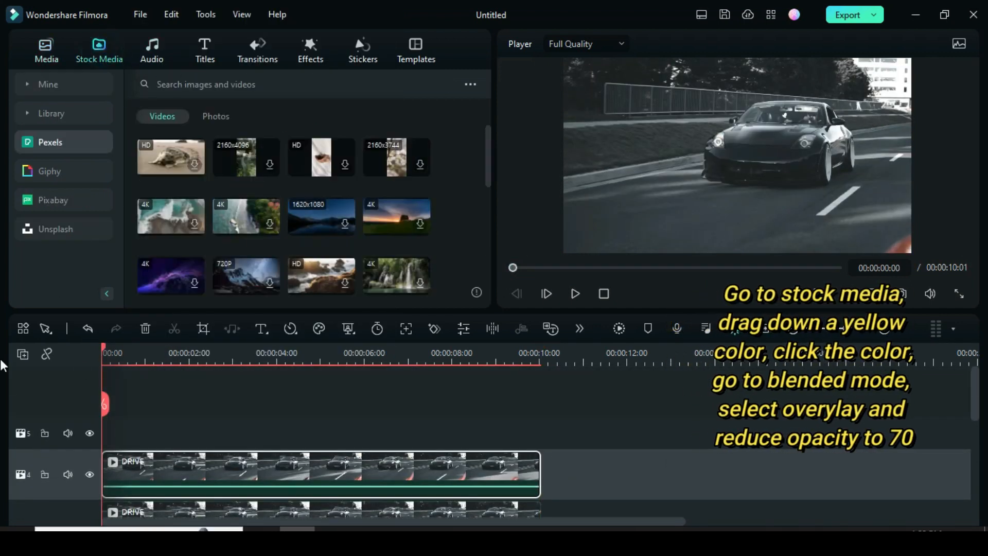
left_click(70, 171)
left_click_drag(485, 147, 484, 178)
scroll(205, 207, "down", 3)
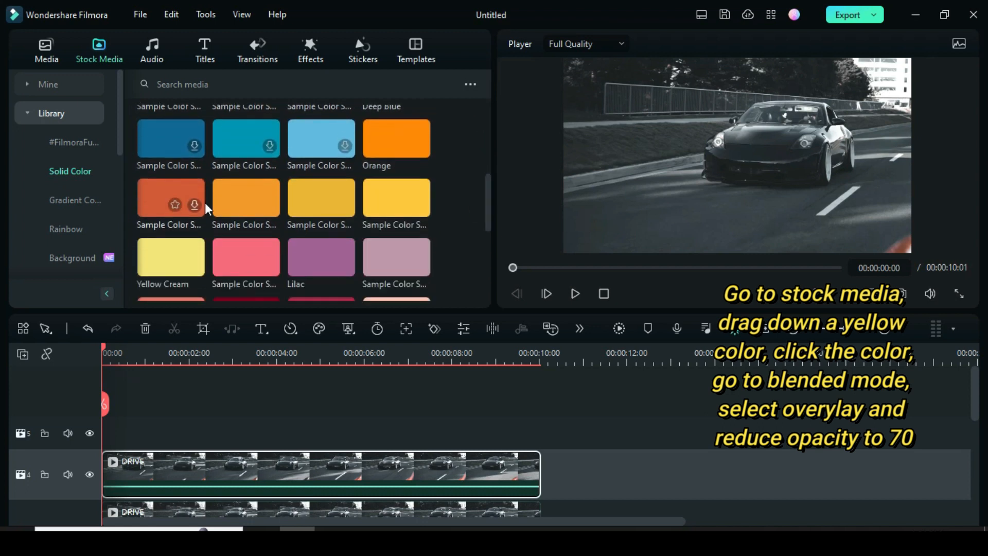
left_click_drag(175, 359, 180, 452)
left_click_drag(320, 452, 535, 455)
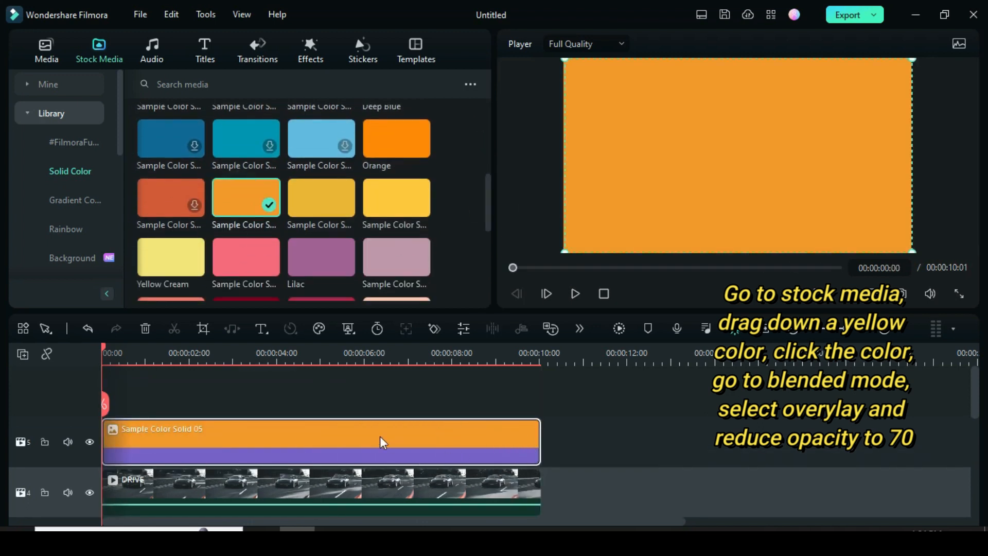
Blend the colour clip as Overlay at 70% opacity and preview the warm tint.
double_click(380, 438)
left_click_drag(488, 103, 486, 149)
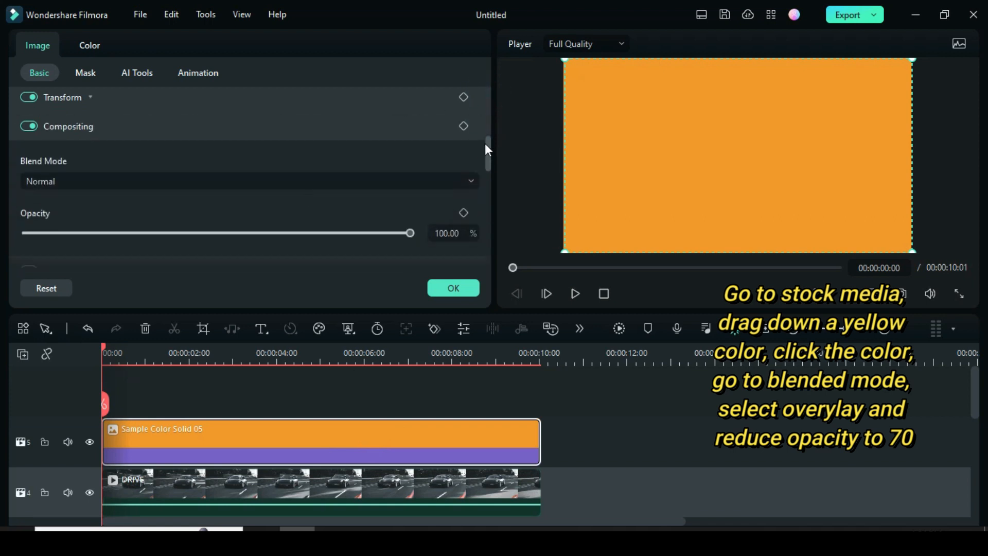
left_click(459, 182)
scroll(116, 333, "down", 3)
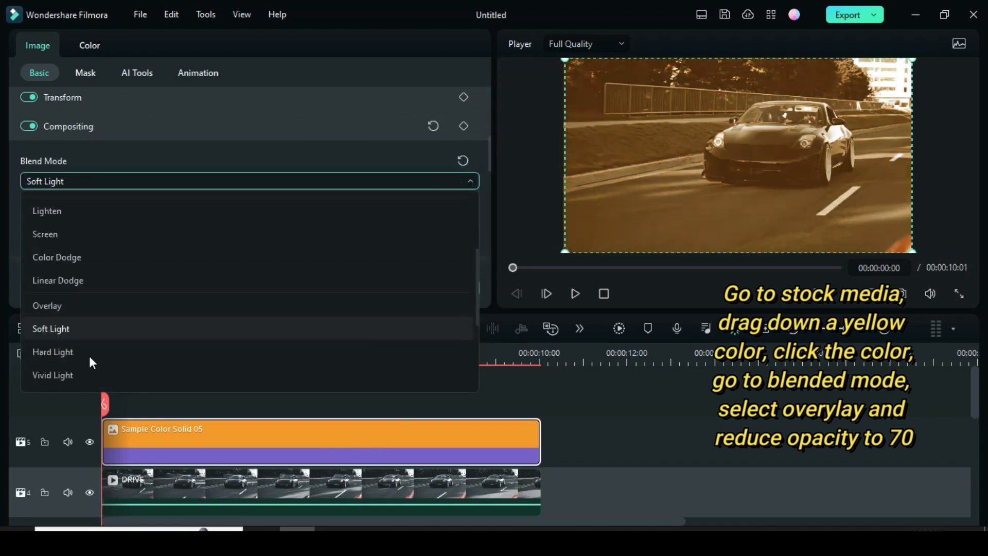
left_click(70, 306)
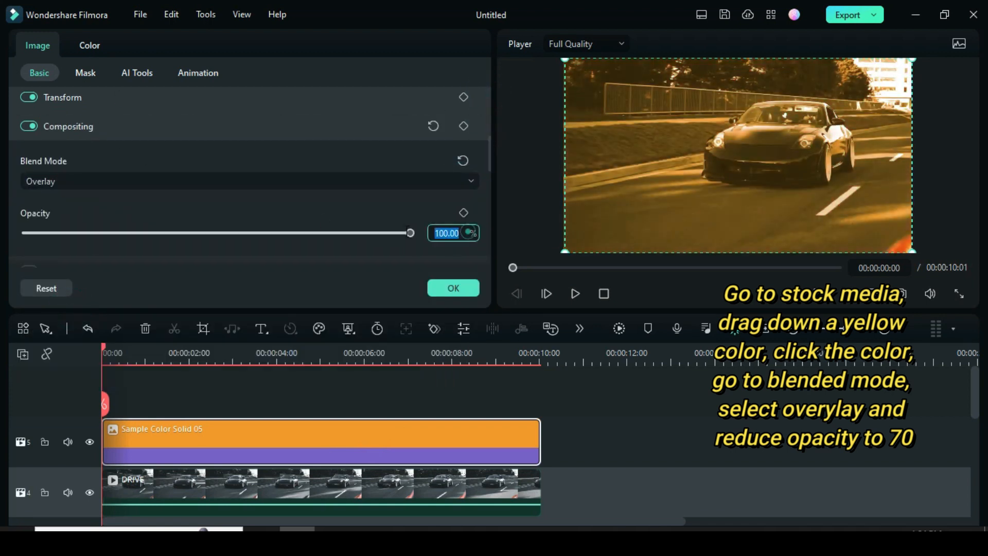
type("70")
key("Return")
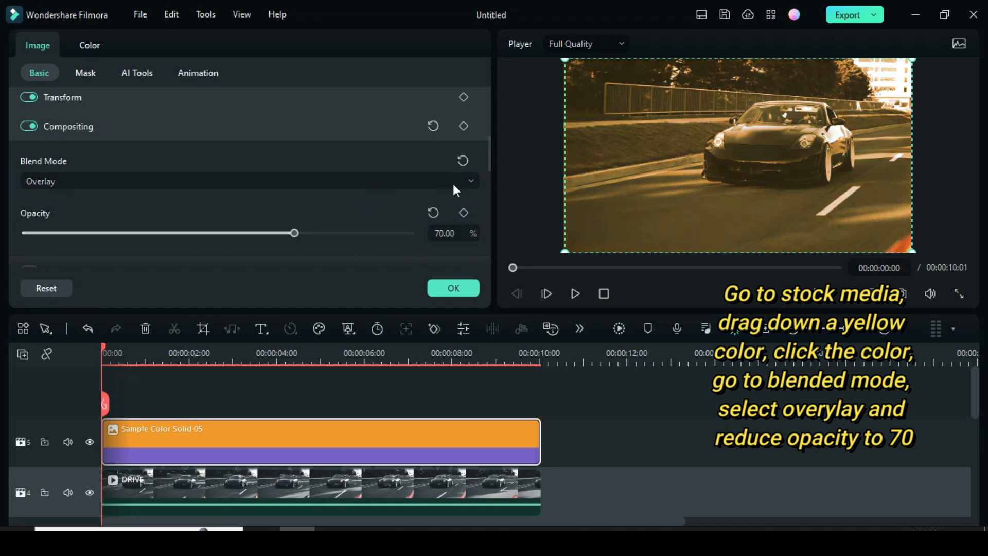
left_click(439, 288)
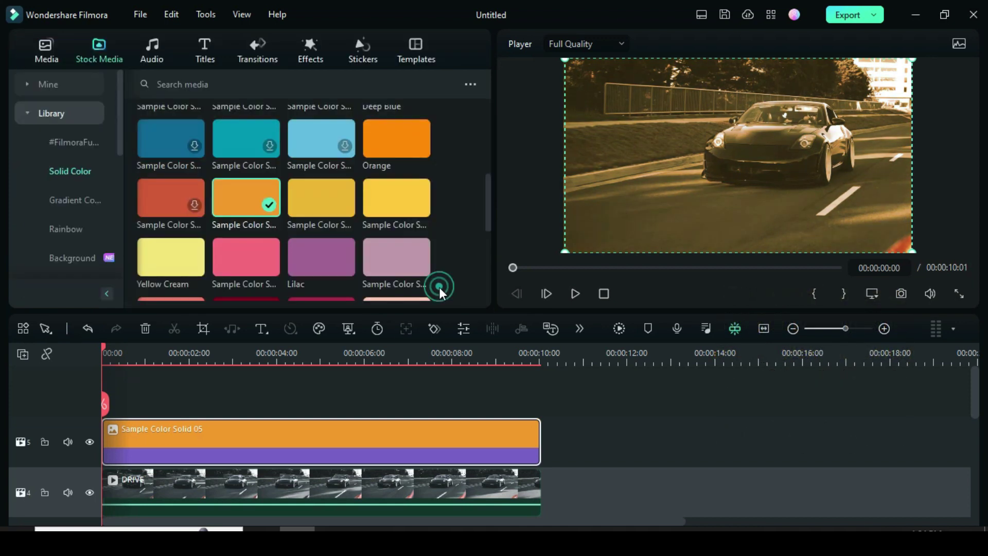
left_click(620, 328)
left_click(575, 294)
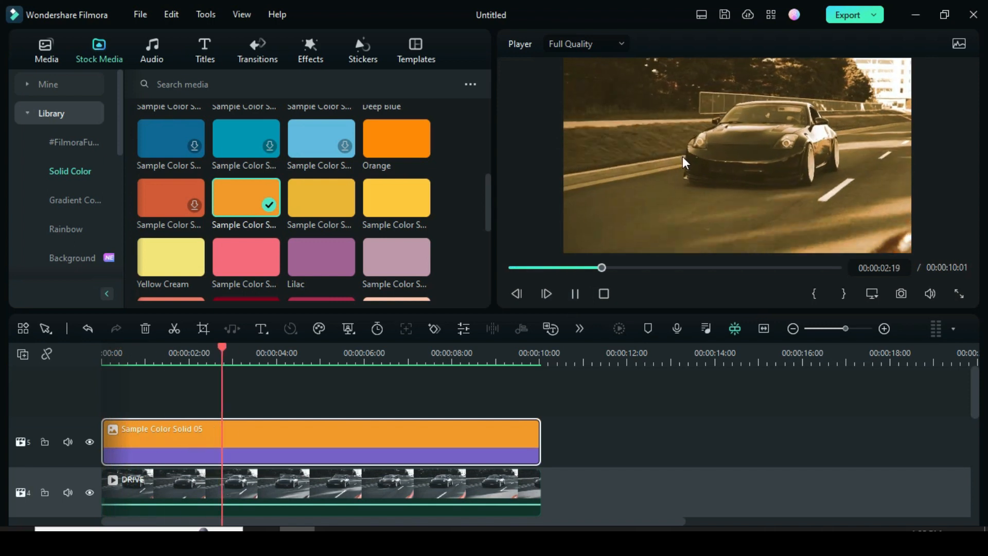
Start a Draw Mask on the track 1 DRIVE clip and hide tracks 2–4 from the preview.
left_click(604, 293)
scroll(208, 446, "down", 5)
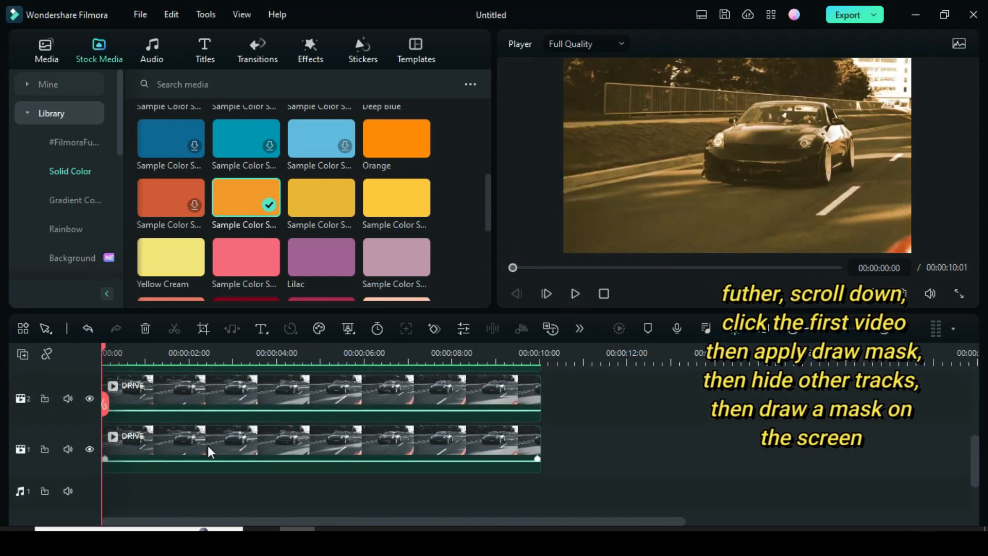
left_click(208, 446)
left_click(84, 73)
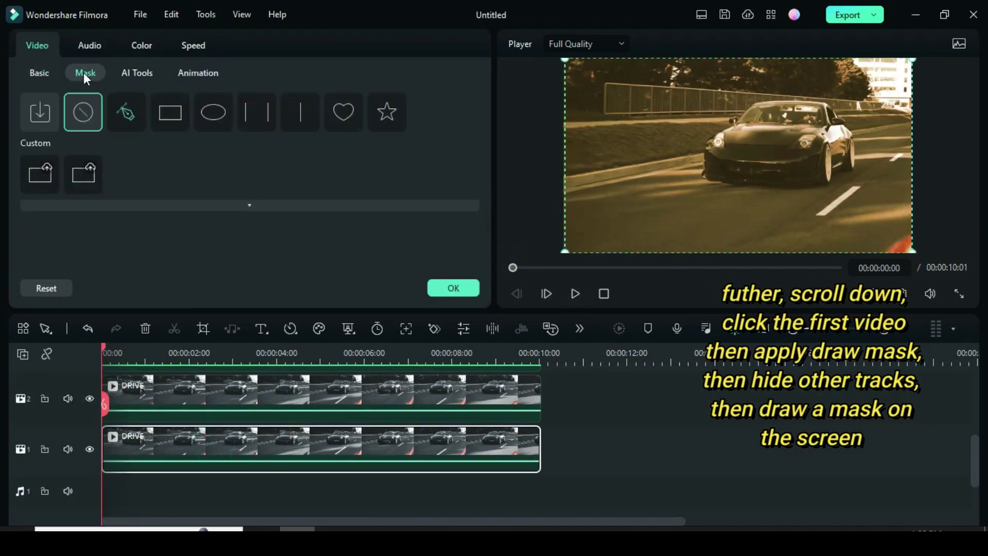
left_click(111, 117)
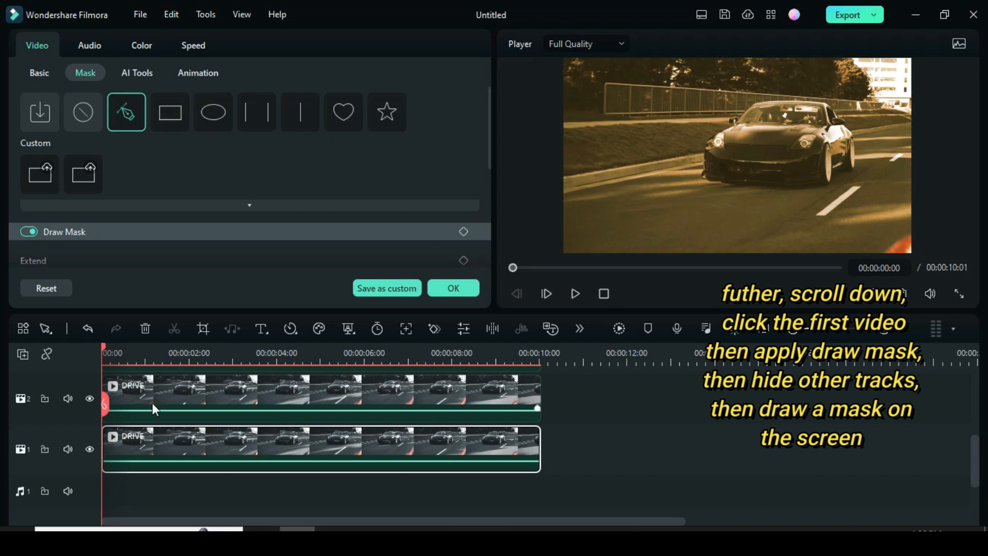
left_click(90, 399)
scroll(125, 392, "up", 1)
left_click(89, 371)
scroll(91, 373, "up", 1)
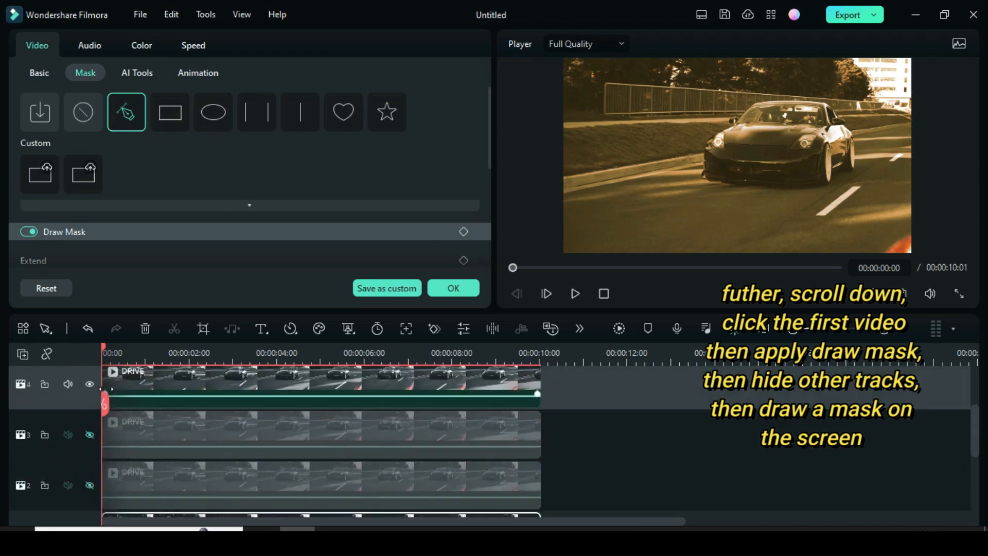
left_click(90, 387)
scroll(89, 387, "up", 1)
scroll(109, 432, "down", 3)
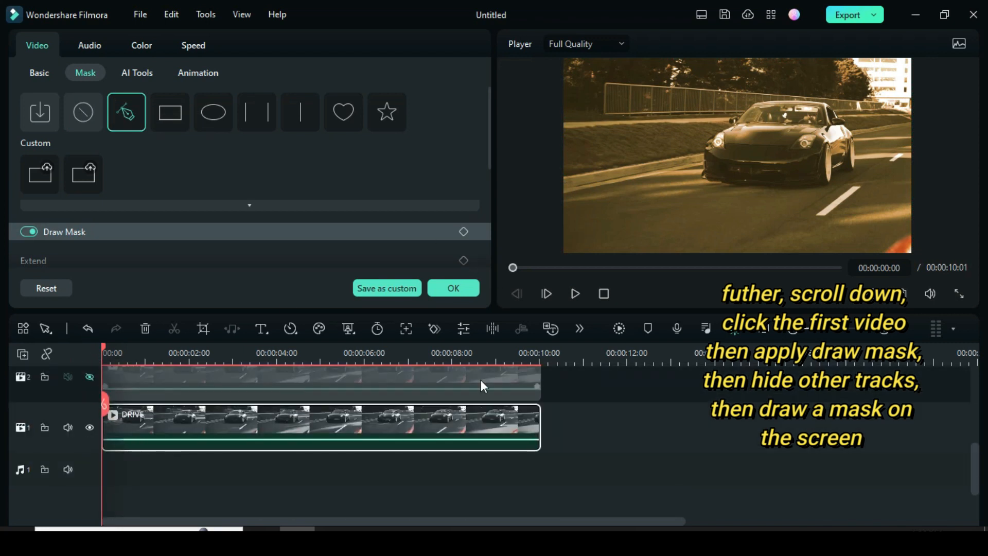
Draw a four-point mask and reshape it into a slanted panel at the left.
left_click(577, 85)
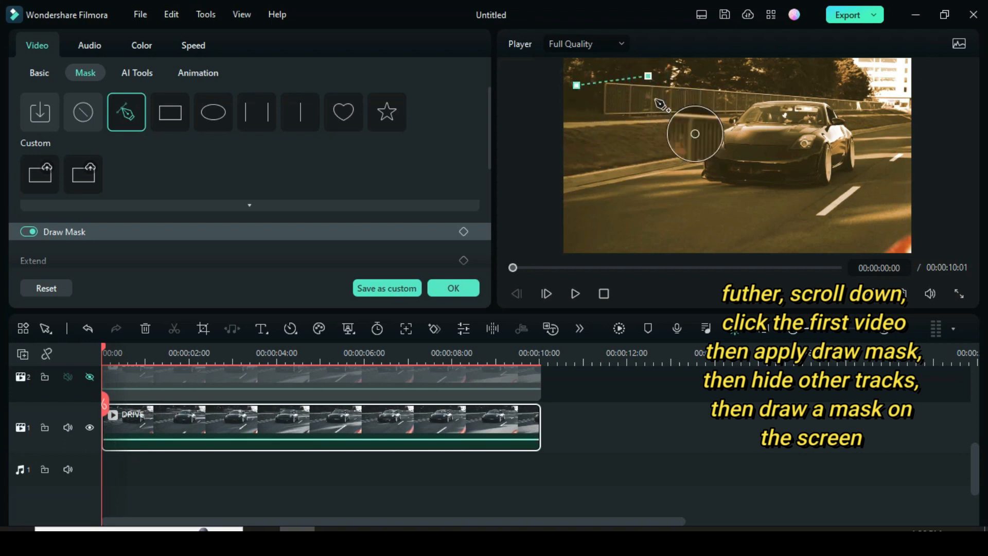
left_click(608, 220)
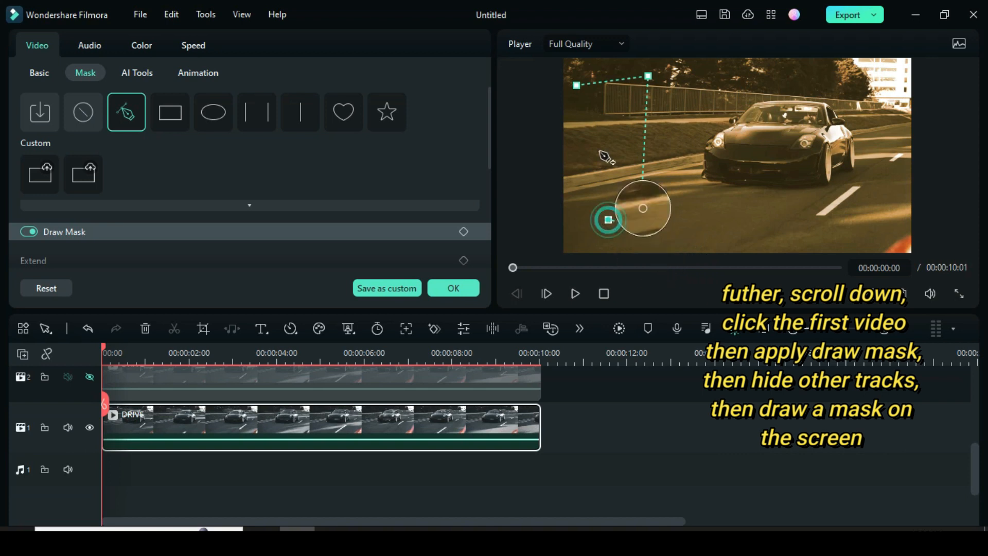
left_click(577, 85)
left_click_drag(648, 77, 661, 80)
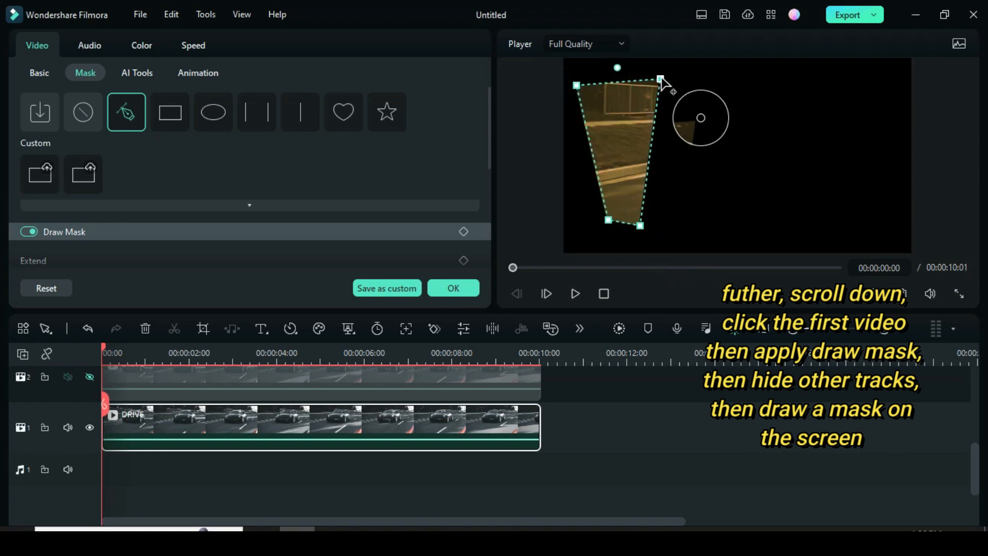
mouse_move(638, 228)
left_mouse_down()
mouse_move(648, 238)
mouse_move(605, 229)
left_mouse_up()
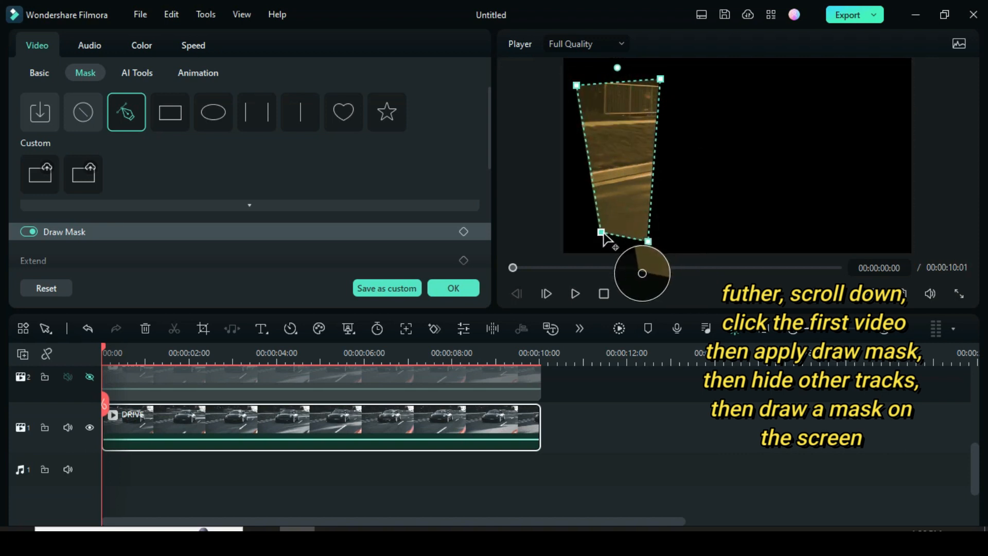
scroll(484, 193, "down", 3)
scroll(443, 124, "down", 2)
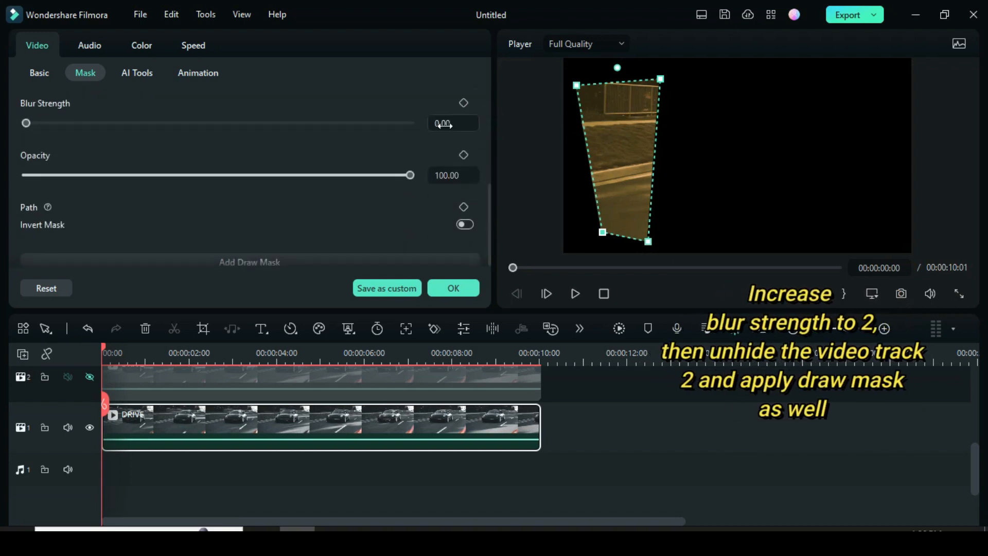
type("2")
Set blur strength 2, unhide track 2 and start a Draw Mask on its clip.
key("Return")
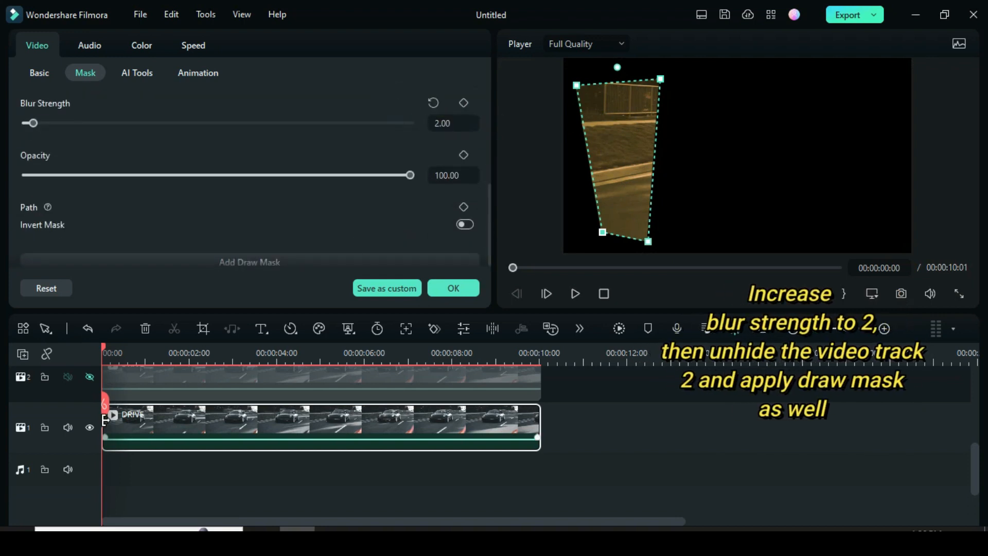
scroll(131, 413, "up", 1)
left_click(90, 420)
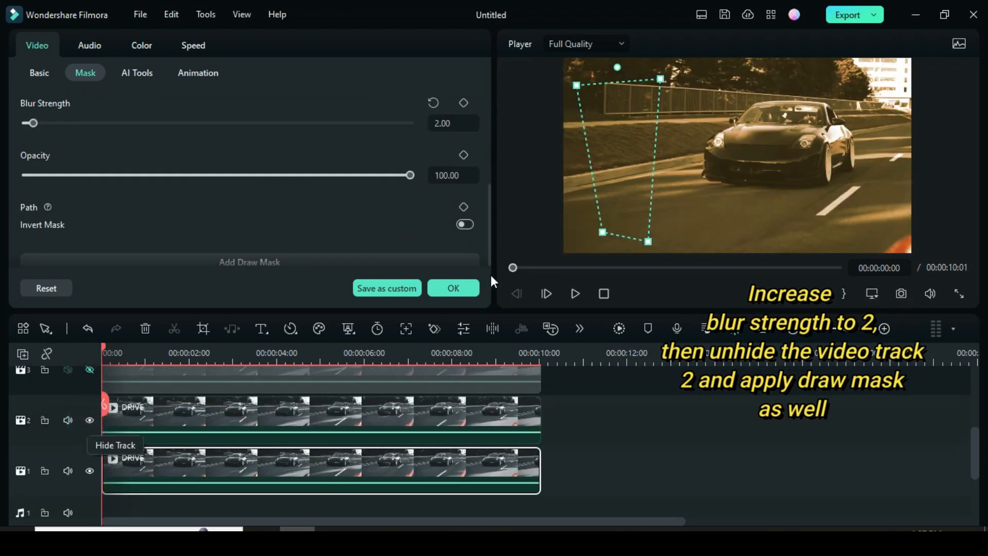
left_click(192, 420)
left_click(128, 114)
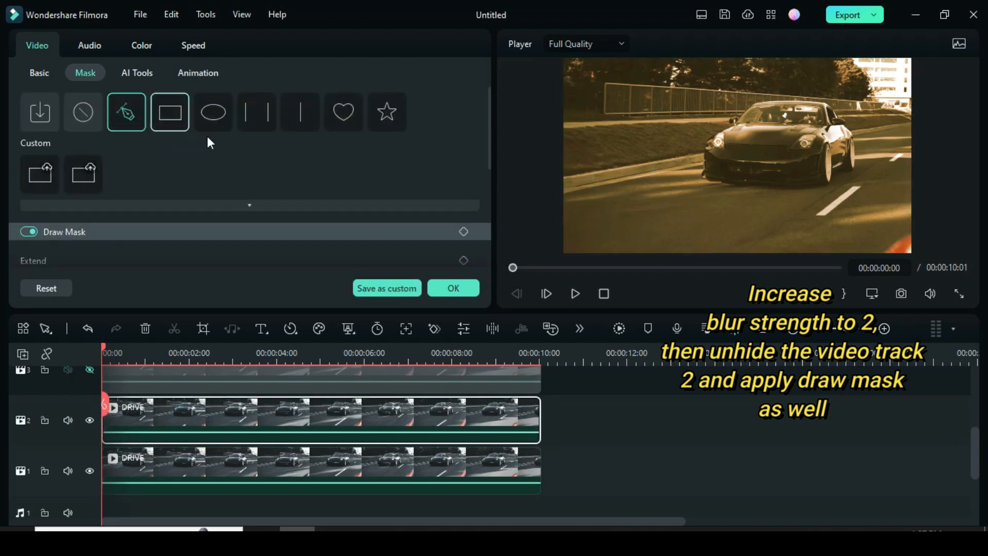
Draw a second slanted four-sided panel beside the first, with edge blur strength 2.
left_click(650, 69)
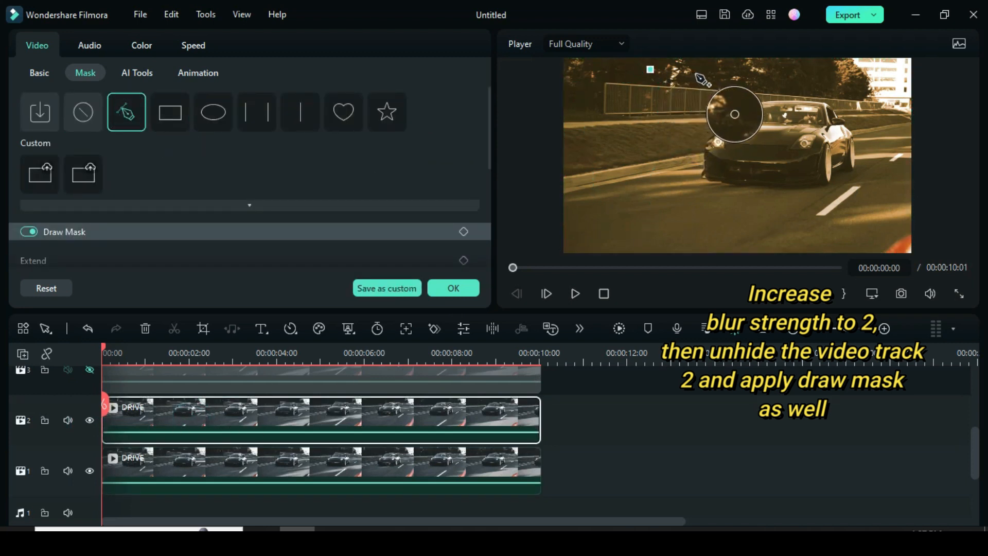
left_click(658, 223)
left_click(650, 70)
left_click_drag(651, 70, 664, 72)
left_click_drag(659, 223, 653, 229)
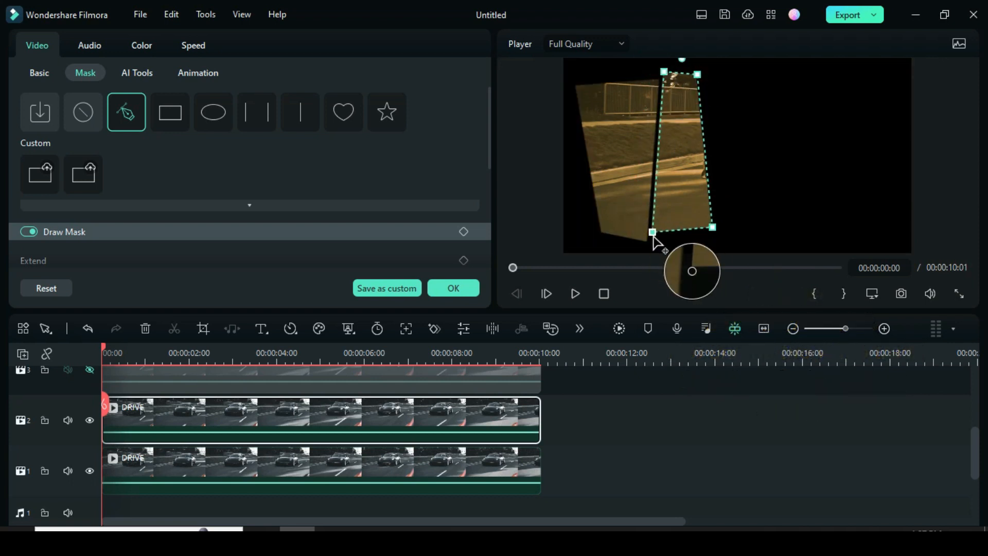
left_click_drag(713, 227, 725, 234)
left_click_drag(697, 74, 711, 74)
left_click_drag(730, 236, 732, 233)
scroll(489, 130, "down", 3)
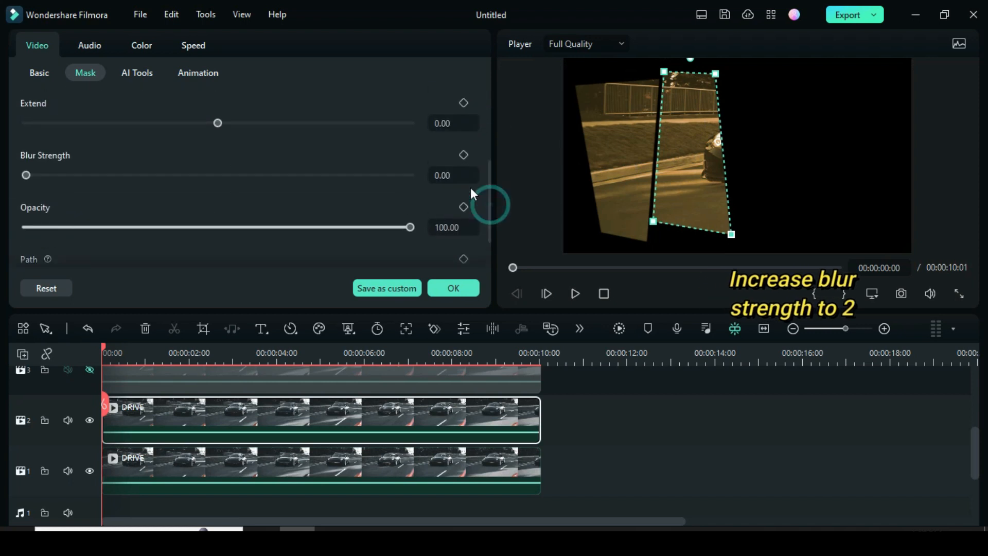
type("2")
key("Return")
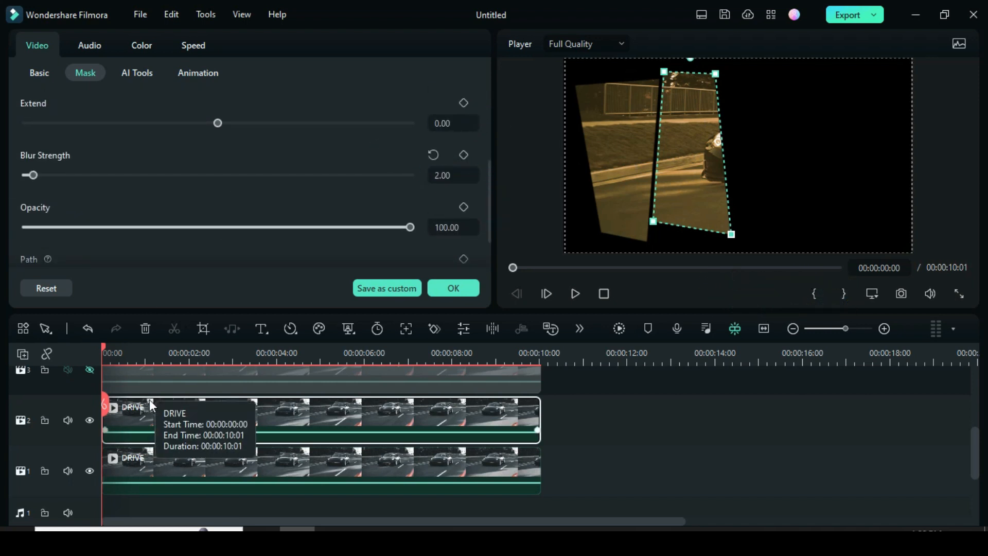
scroll(89, 403, "up", 1)
Unhide track 3 and draw a four-point mask on its clip.
left_click(90, 412)
left_click(192, 409)
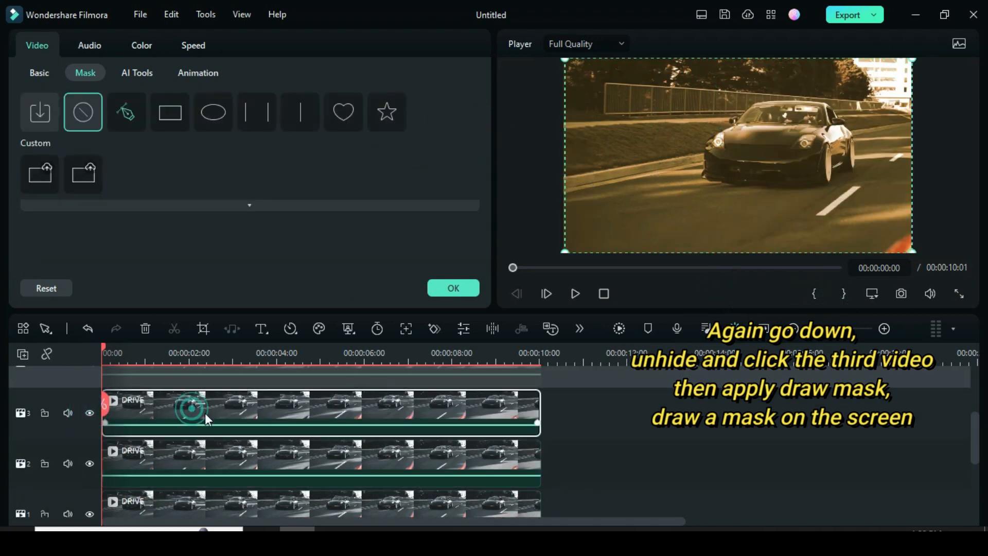
left_click(120, 115)
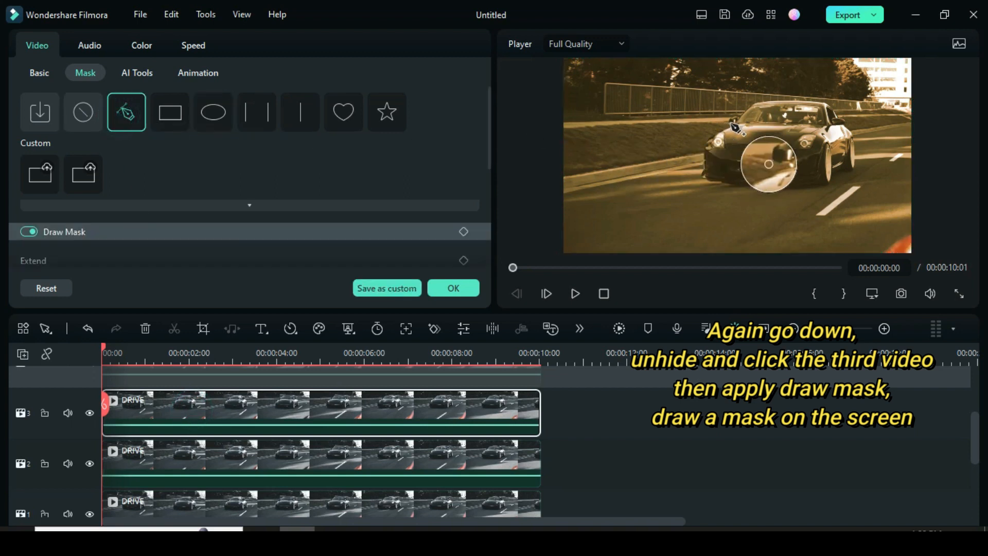
left_click(796, 203)
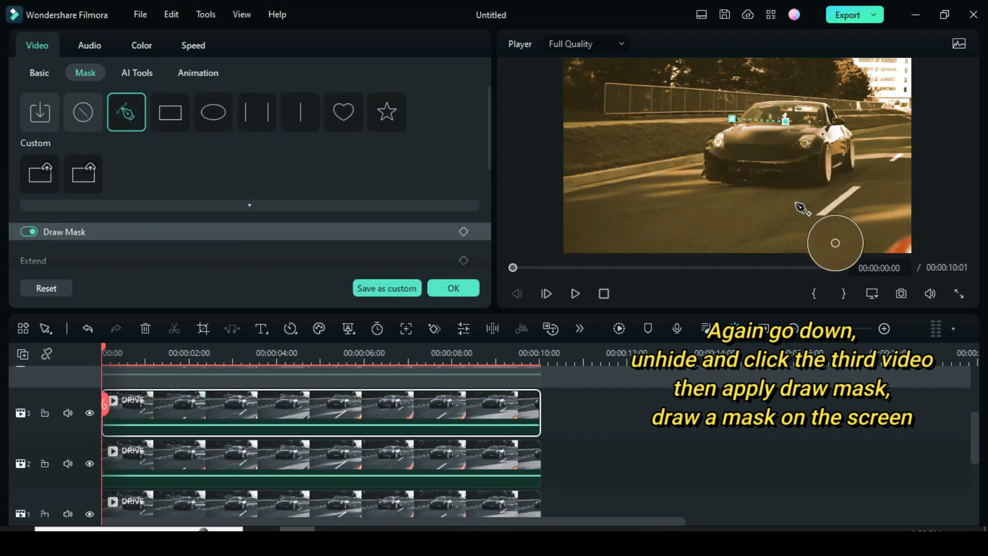
left_click(721, 229)
left_click(732, 120)
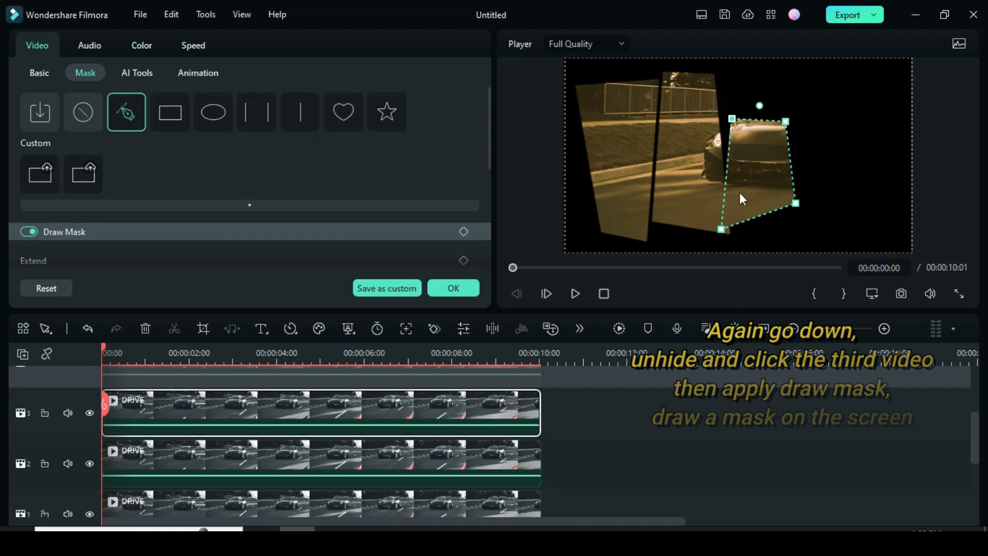
Shape the mask into a third slanted panel right of the others with blur strength 2.
left_click_drag(721, 229, 736, 238)
left_click_drag(732, 119, 720, 90)
left_click_drag(785, 121, 794, 107)
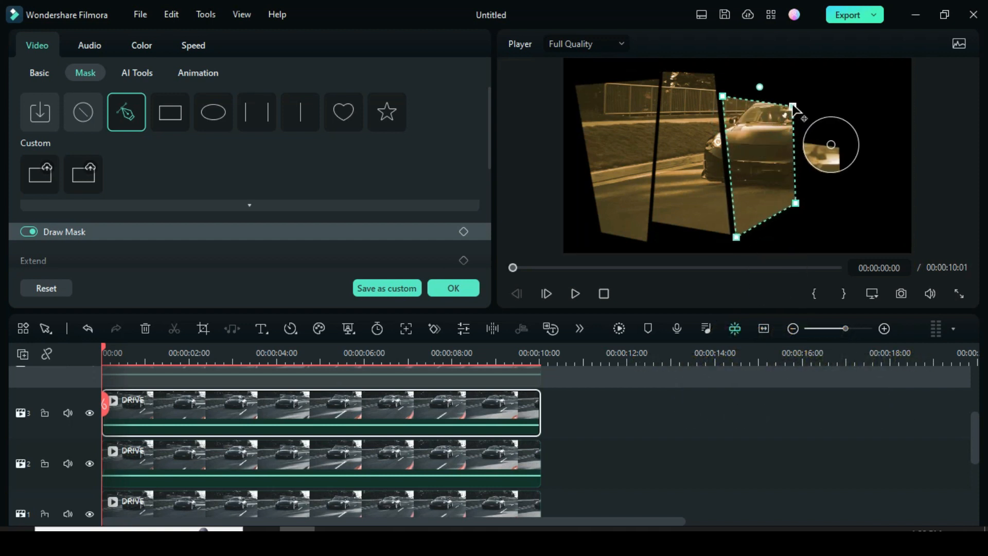
left_click_drag(490, 127, 486, 232)
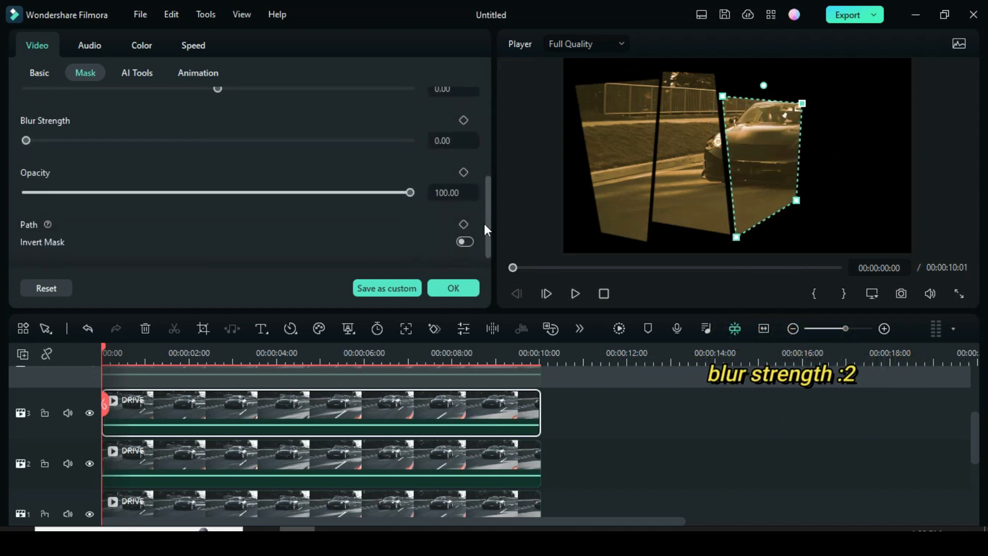
left_click(455, 140)
type("2")
left_click(395, 123)
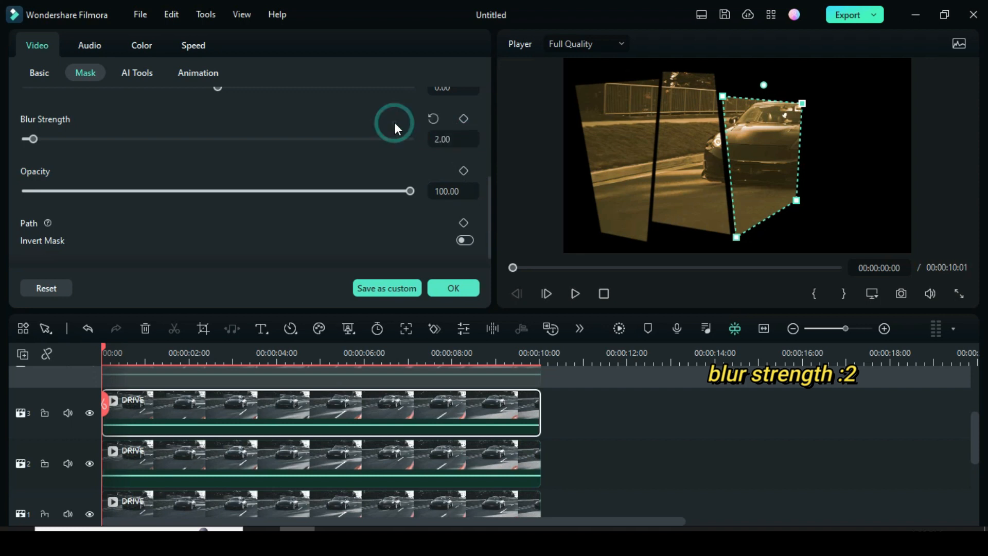
scroll(156, 424, "up", 2)
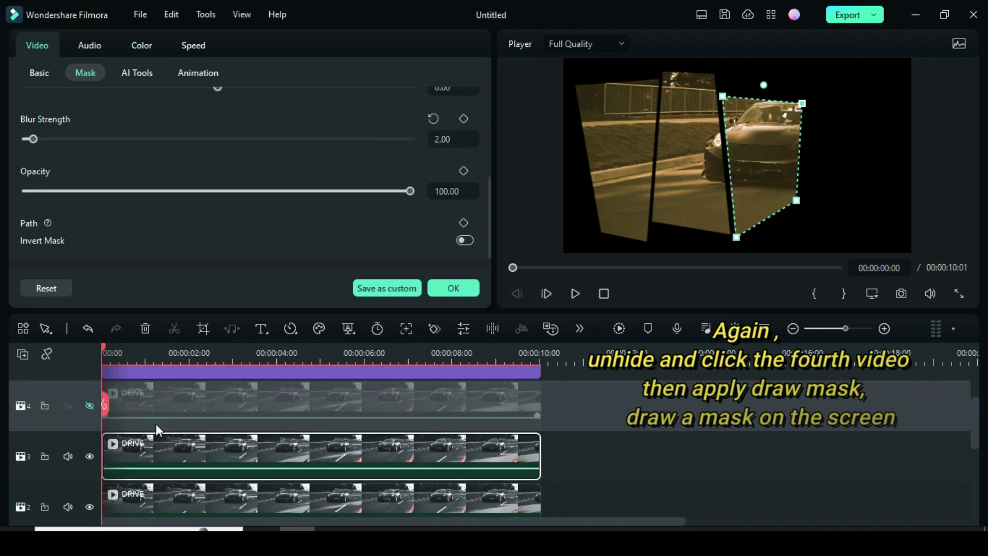
left_click(90, 405)
Draw a four-point mask on the track 4 clip at the right of the frame.
left_click(195, 407)
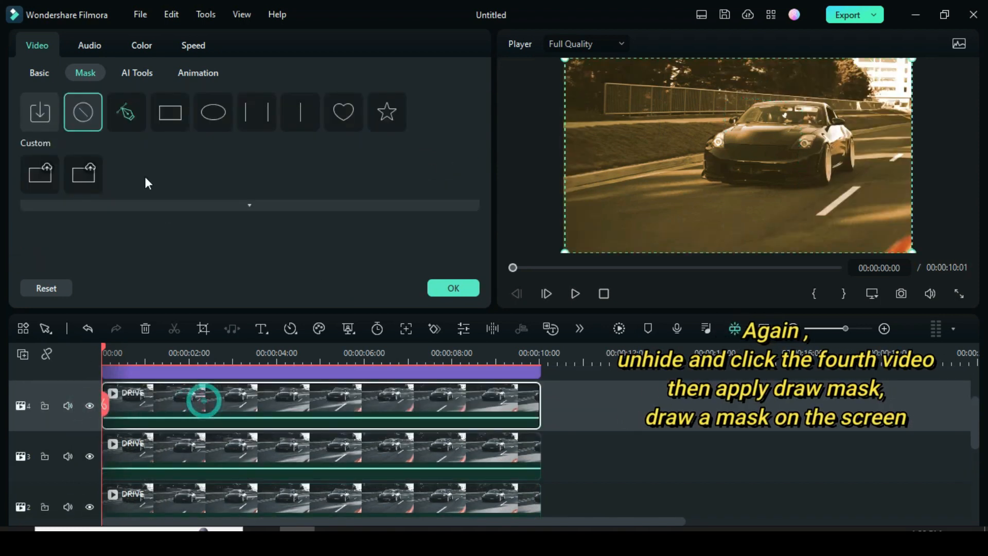
left_click(125, 120)
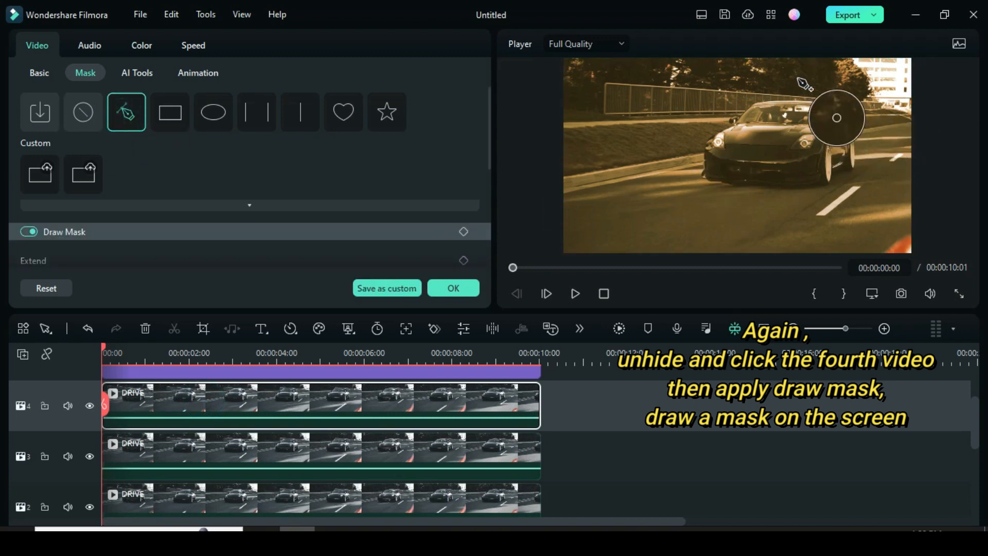
left_click(810, 78)
left_click(869, 72)
left_click(898, 212)
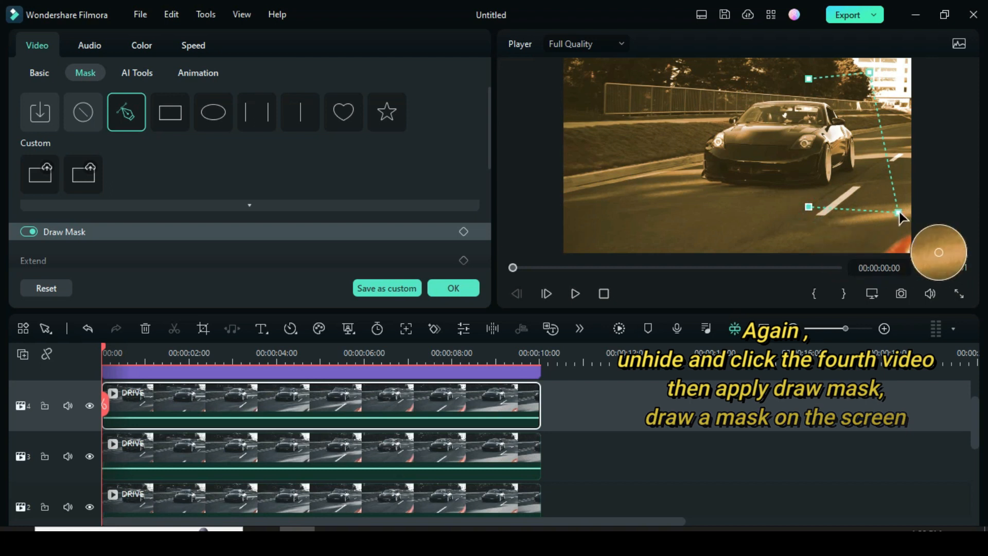
left_click(808, 80)
Fine-tune the fourth panel's corners, set blur strength 2, and place an orange solid colour on a new top track.
left_click_drag(809, 207, 799, 206)
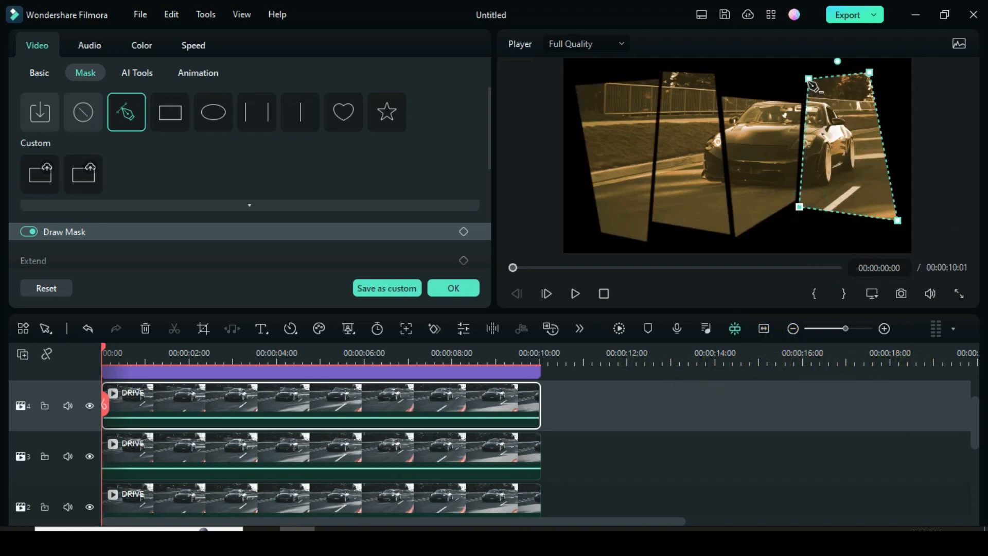
left_click_drag(809, 78, 805, 79)
left_click_drag(800, 207, 802, 205)
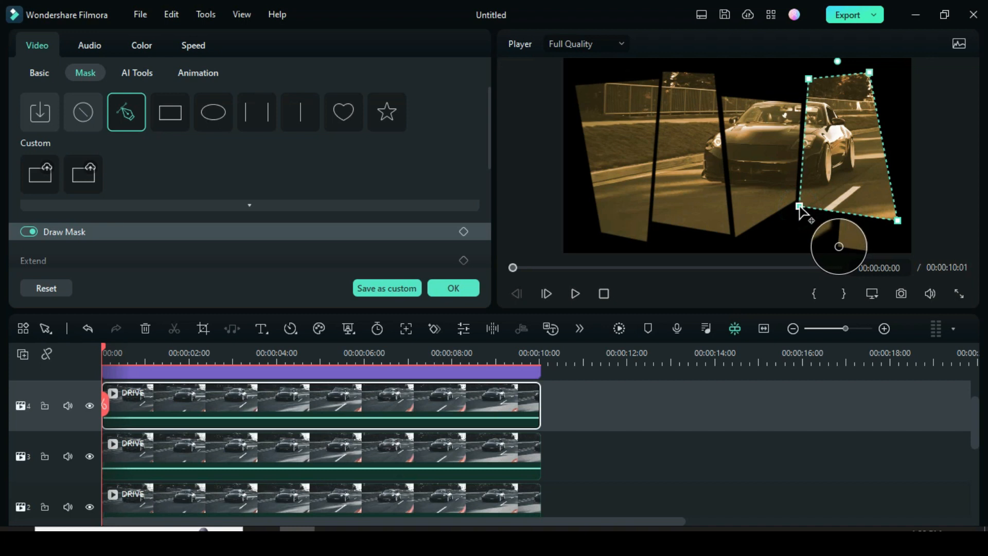
left_click_drag(486, 129, 481, 193)
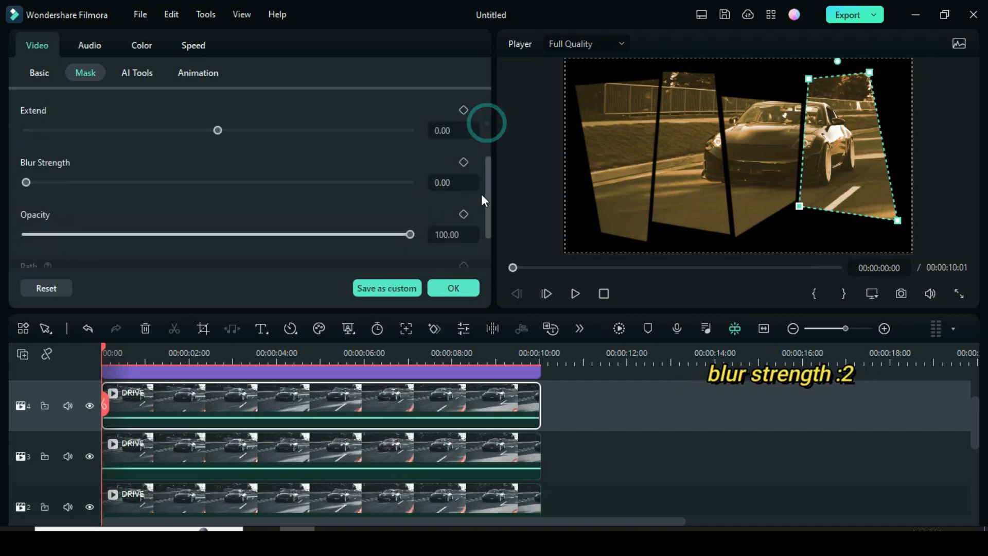
left_click(456, 166)
type("2")
left_click(379, 141)
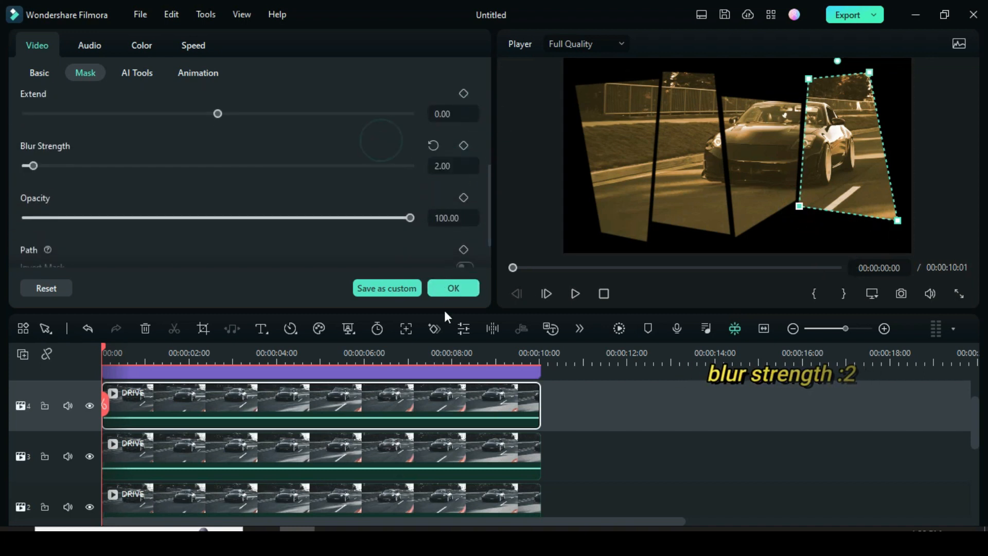
left_click(453, 288)
left_click_drag(508, 421, 504, 422)
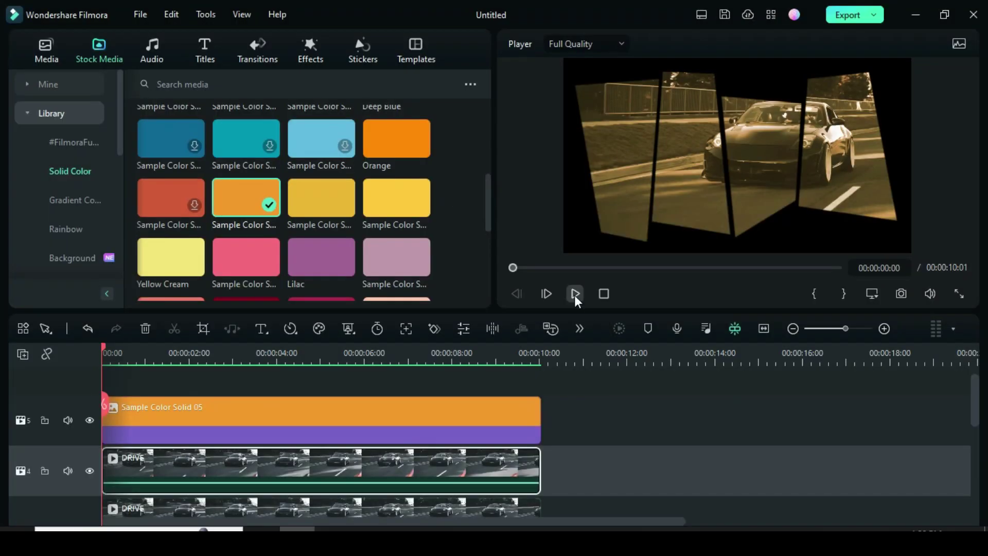
left_click(576, 294)
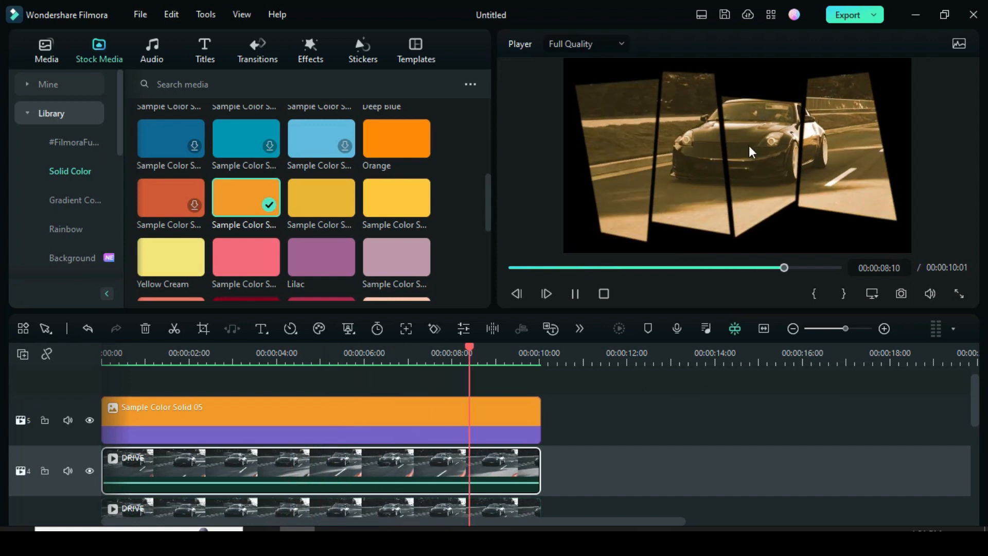
left_click(510, 268)
left_click(575, 294)
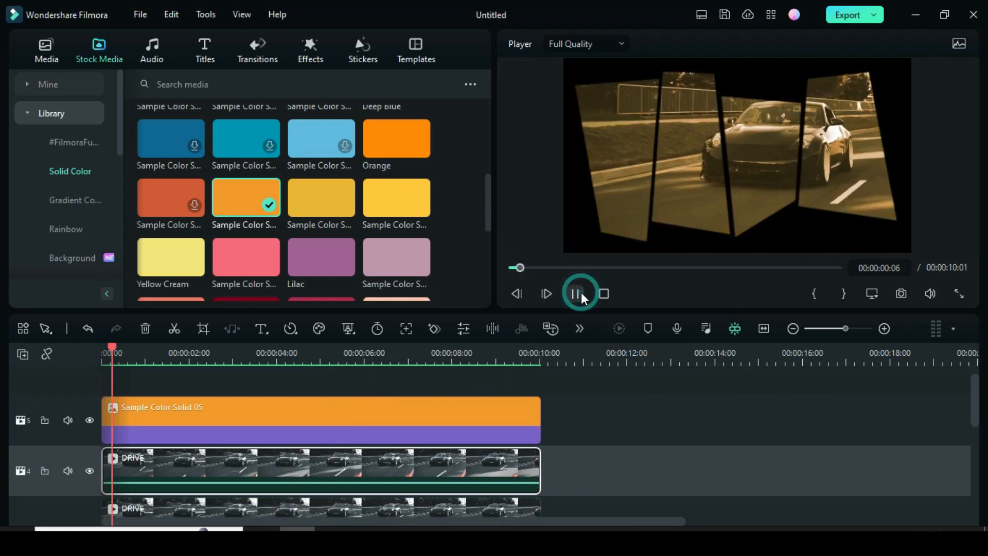
left_click(575, 294)
left_click(512, 268)
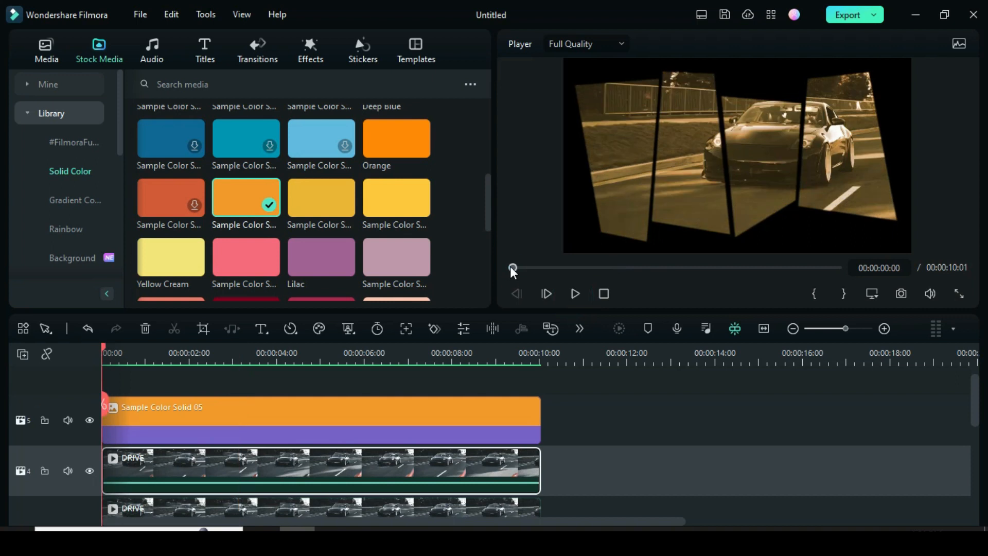
mouse_move(119, 373)
left_mouse_down()
mouse_move(227, 438)
mouse_move(489, 496)
left_mouse_up()
Split the clips at one second, delete the first pieces, then trim track 2's start a few frames later.
left_click_drag(105, 352, 148, 355)
left_click(175, 329)
scroll(188, 452, "down", 3)
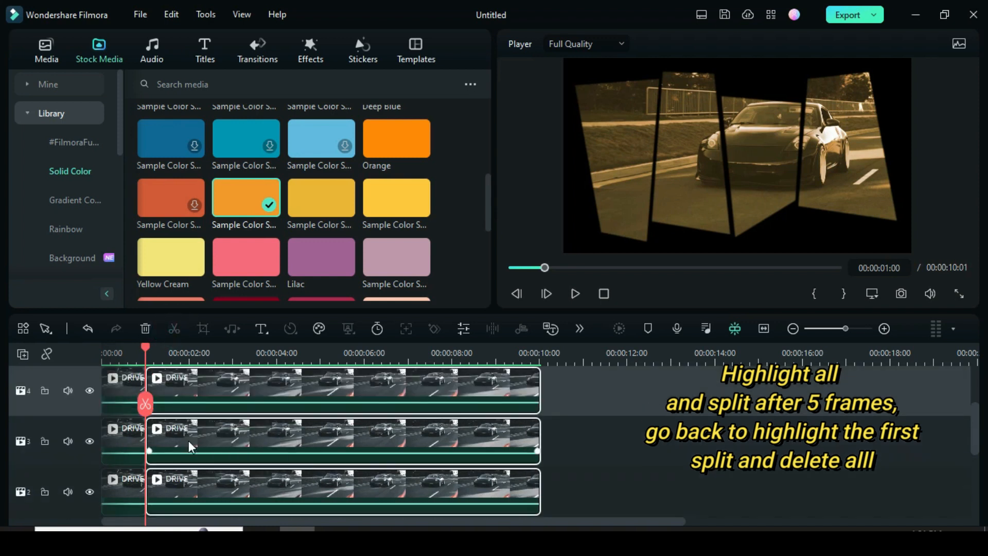
scroll(155, 471, "down", 2)
left_click_drag(124, 489, 143, 350)
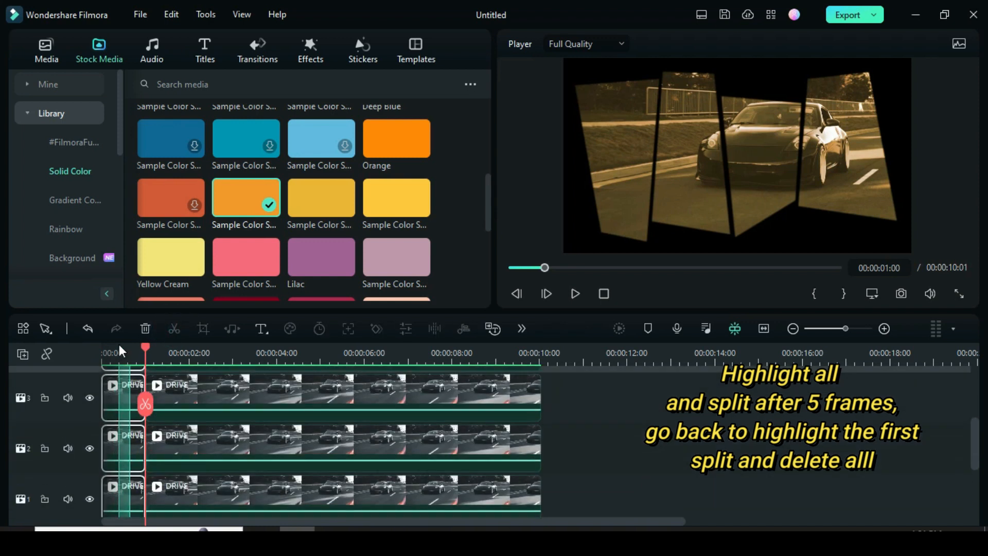
left_click(146, 328)
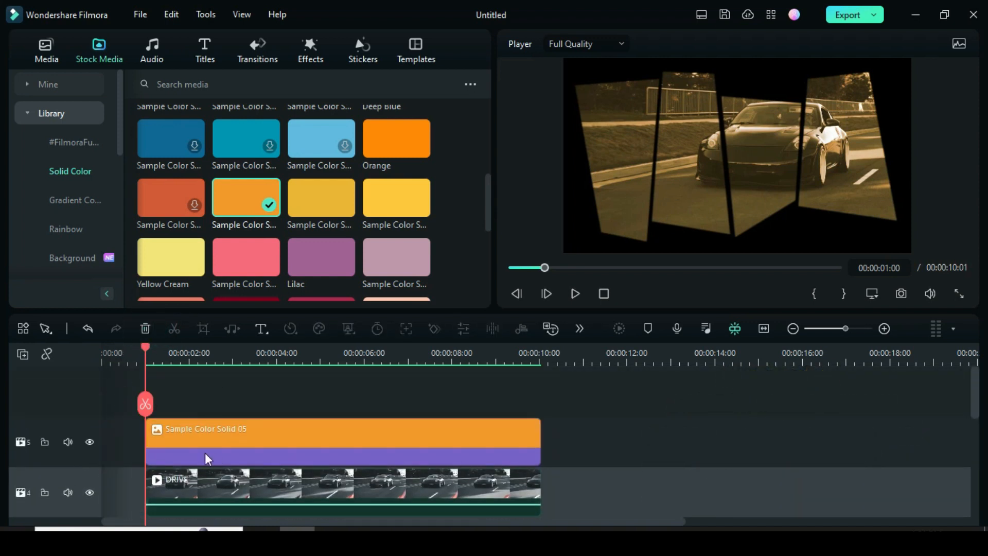
scroll(205, 459, "down", 3)
scroll(206, 458, "down", 2)
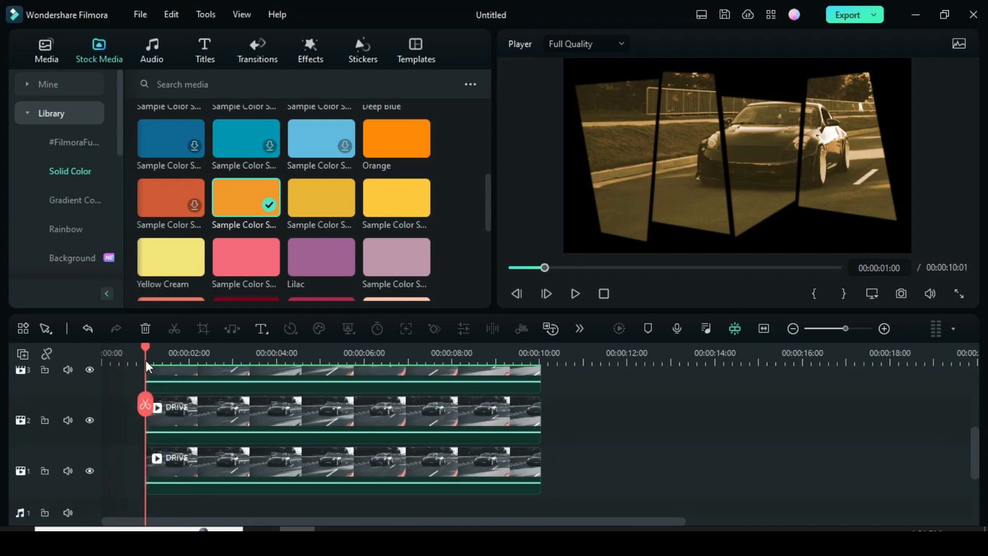
left_click_drag(146, 348, 188, 351)
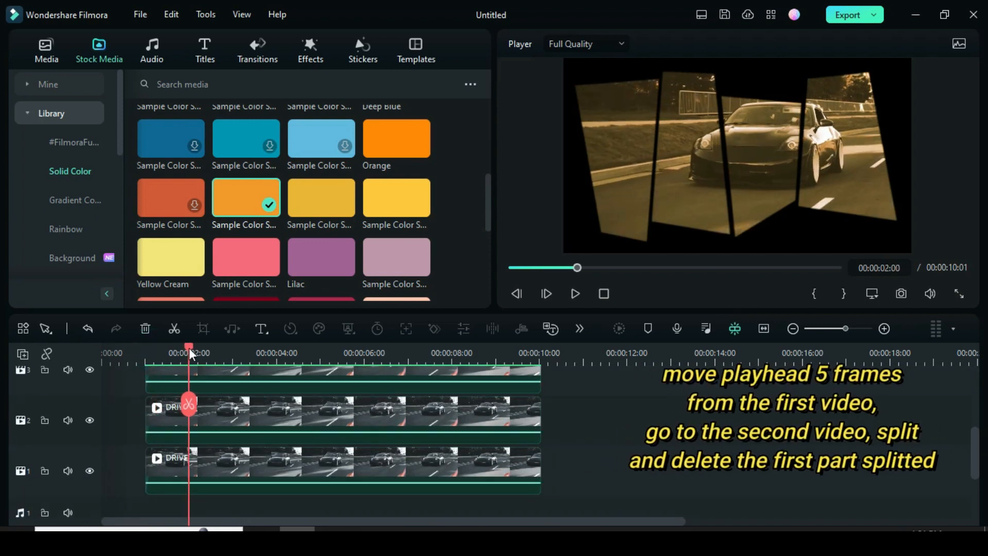
left_click(226, 419)
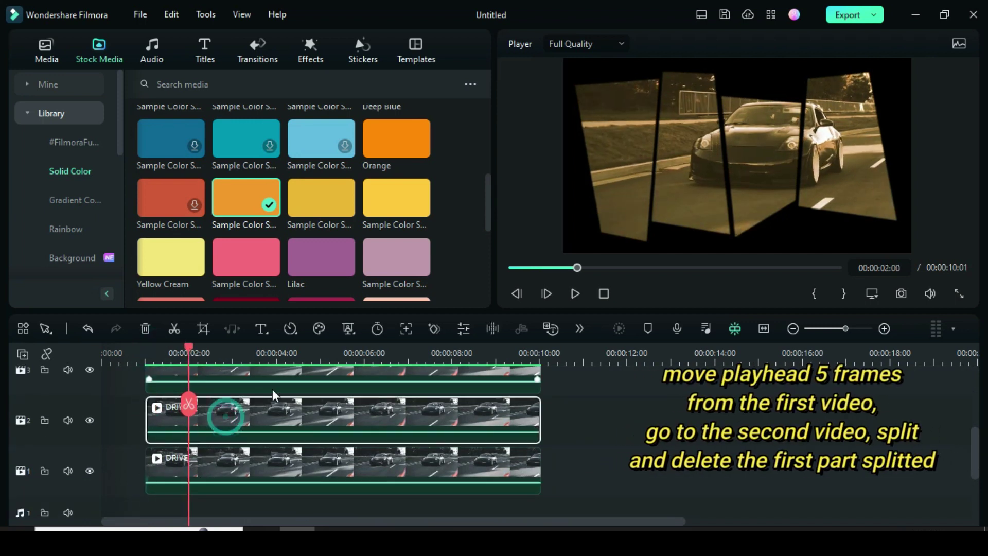
left_click(177, 333)
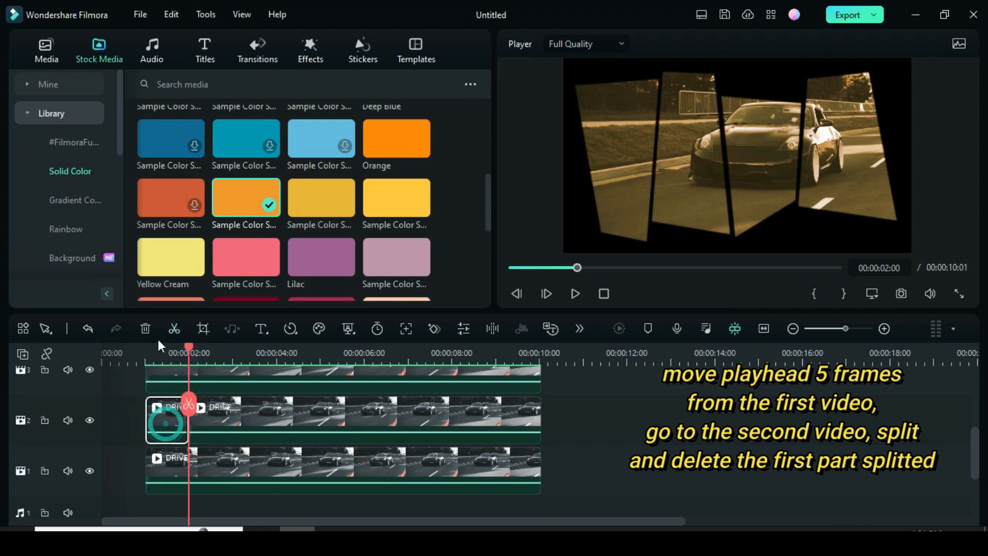
left_click(146, 329)
scroll(192, 352, "up", 1)
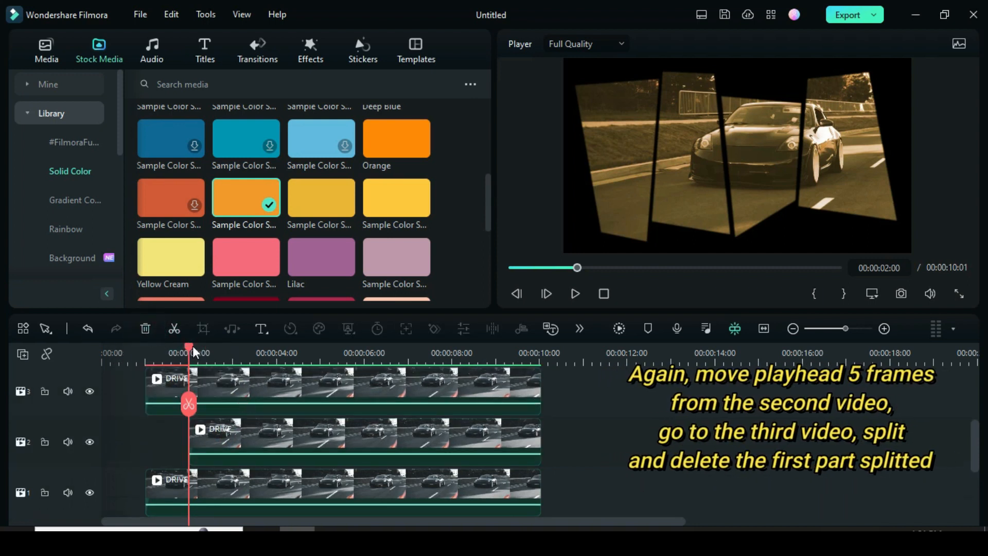
Trim track 3 to start around 3 seconds and track 4 around 4 seconds.
left_click_drag(193, 351, 237, 351)
left_click(257, 394)
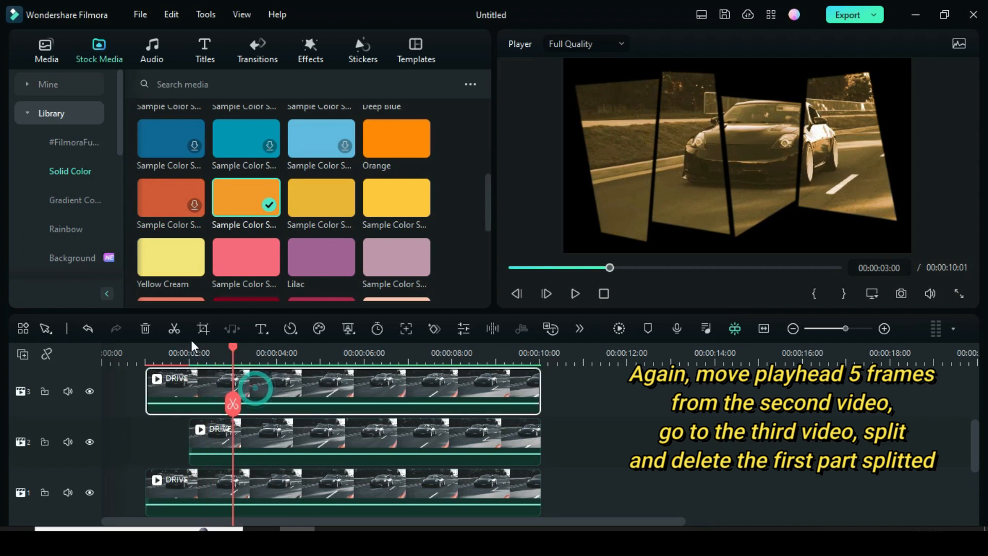
left_click(174, 328)
left_click(196, 389)
left_click(145, 329)
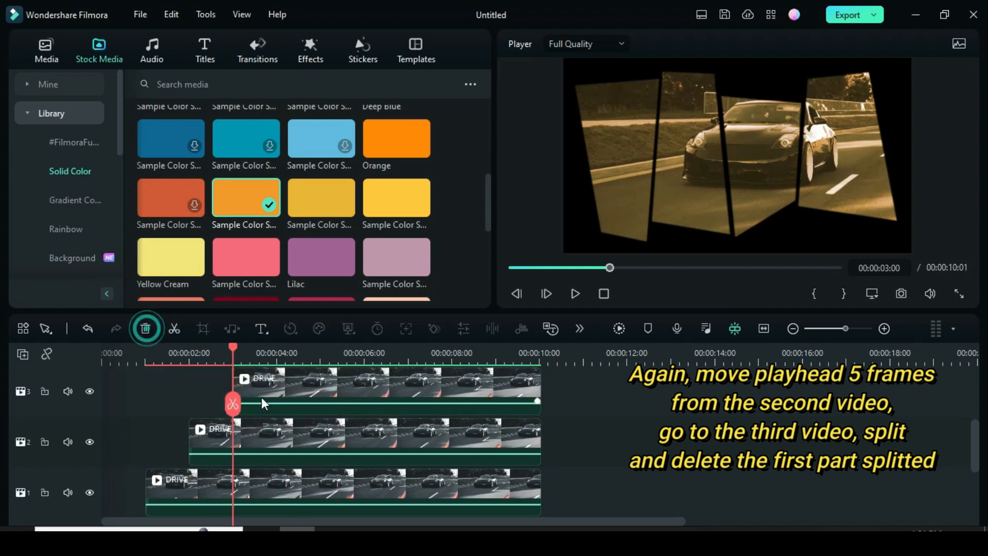
scroll(231, 352, "up", 3)
left_click_drag(235, 352, 278, 352)
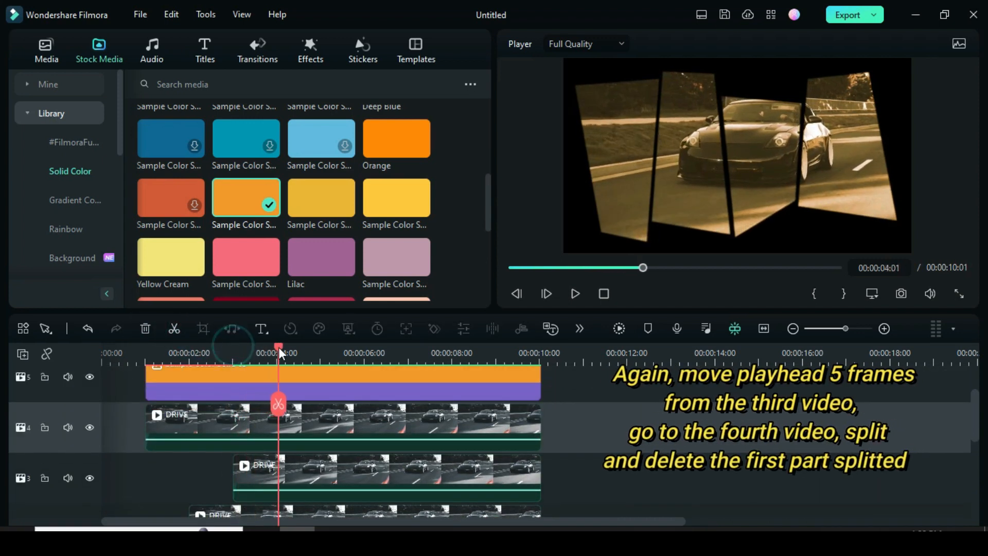
left_click(309, 427)
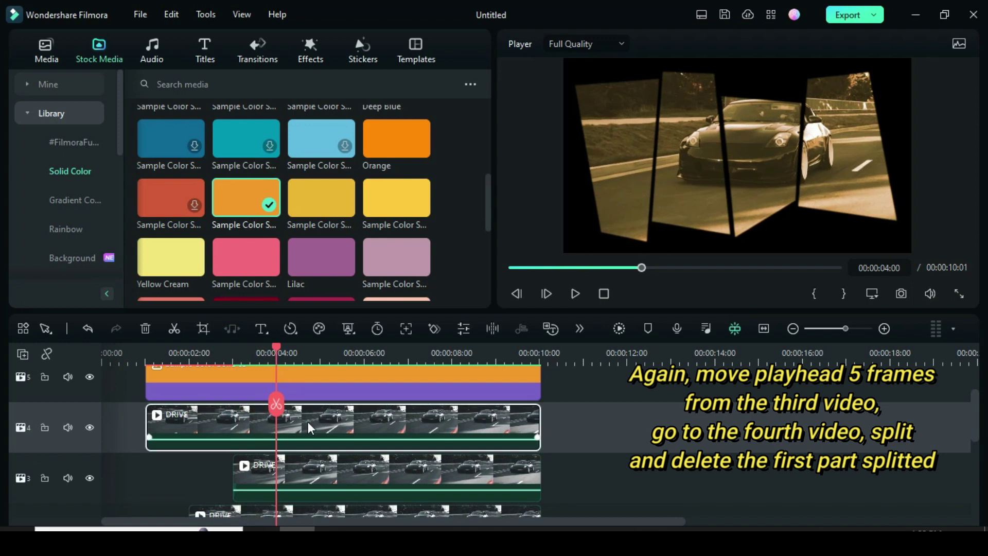
left_click(175, 334)
left_click(224, 423)
left_click(145, 329)
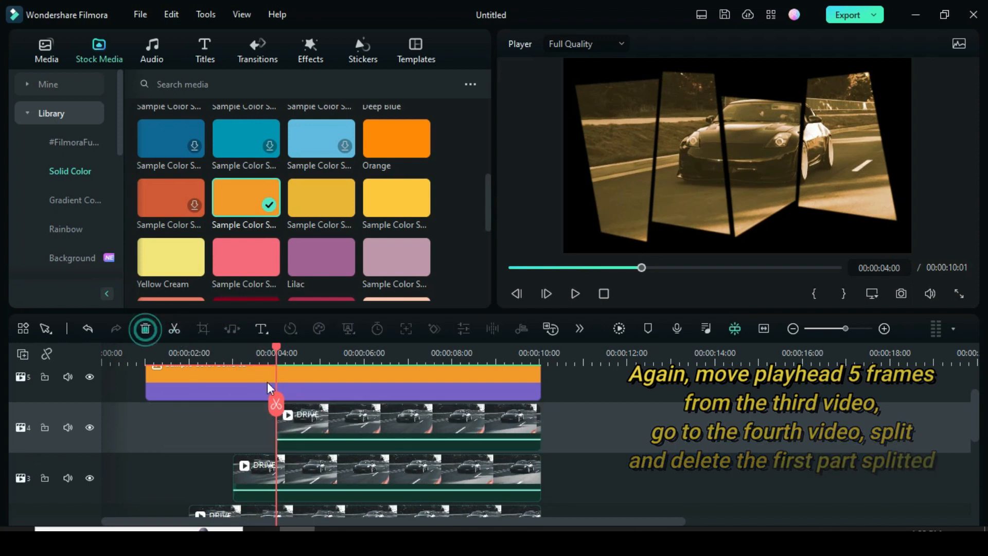
Preview the staggered panels, return to 6 seconds and open the track 4 clip's mask settings.
left_click_drag(325, 349, 410, 357)
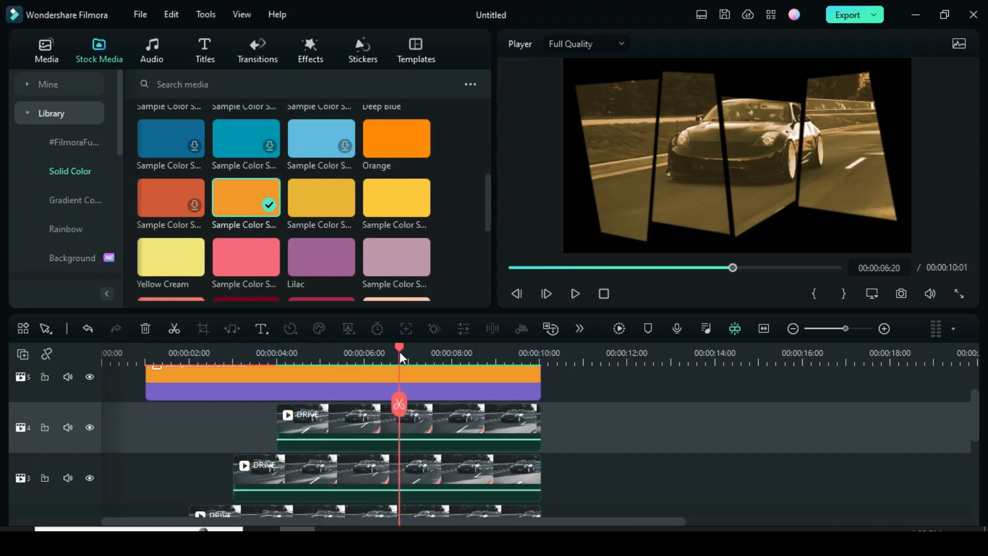
left_click_drag(404, 350, 368, 355)
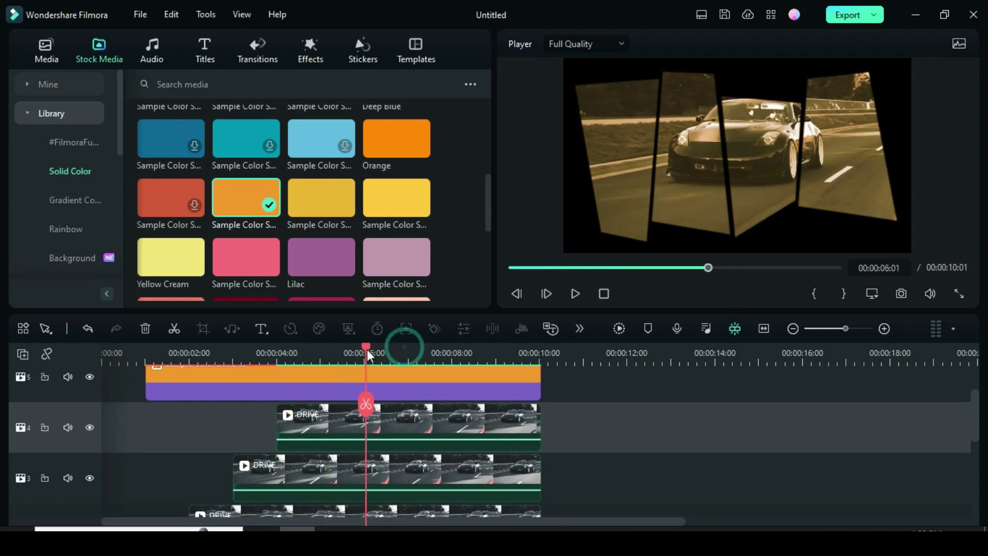
double_click(389, 431)
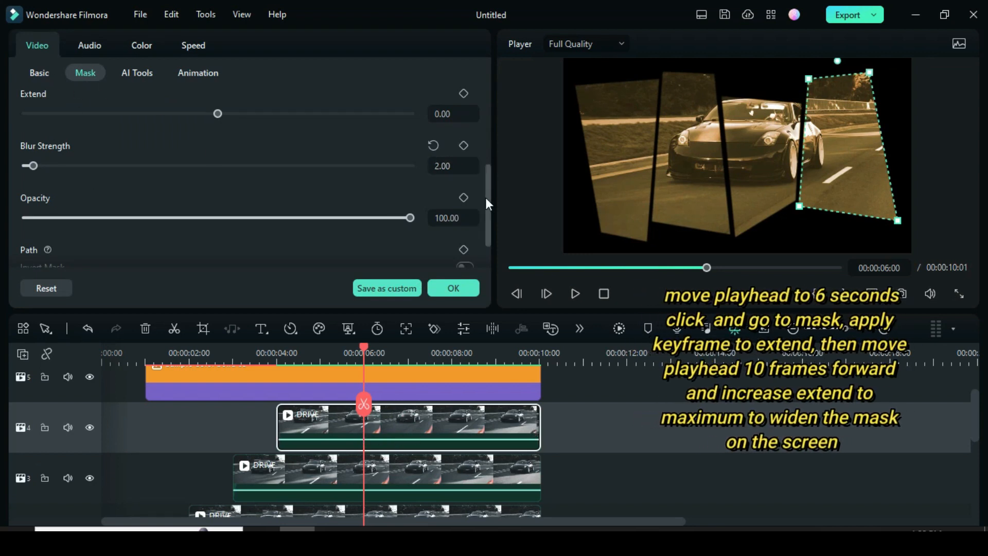
left_click_drag(486, 197, 489, 153)
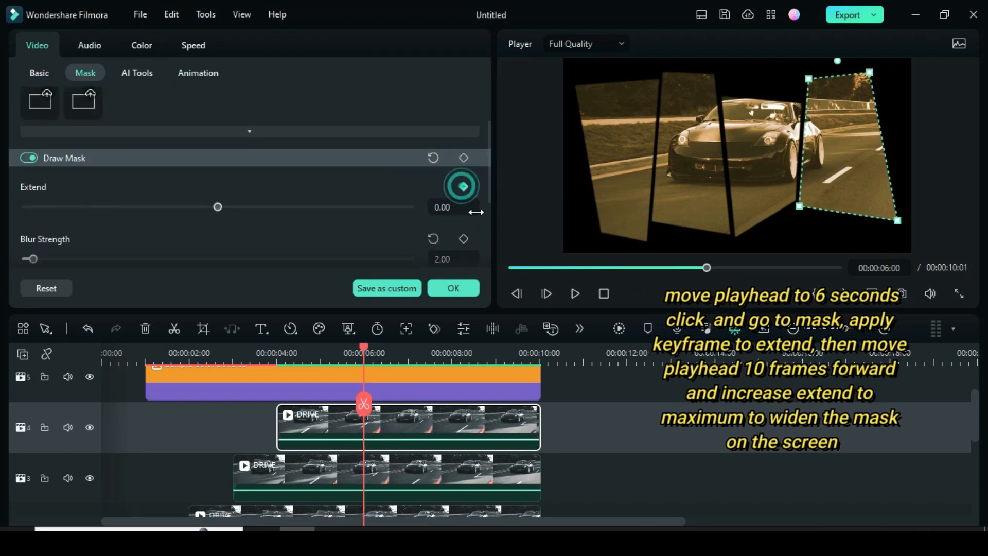
Keyframe the track 4 and track 3 mask Extend from 6 seconds to maximum at 8 seconds.
left_click_drag(369, 347, 452, 350)
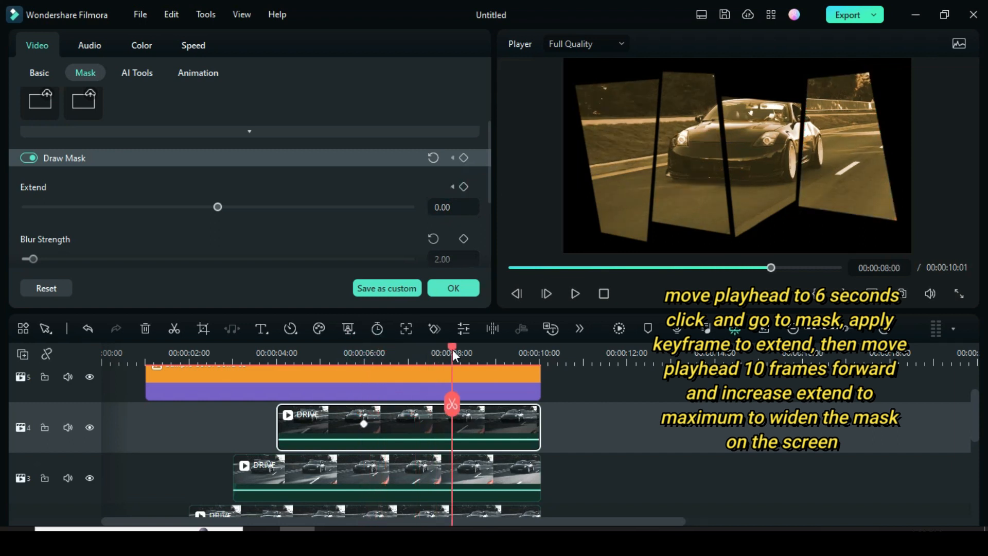
left_click_drag(220, 207, 276, 213)
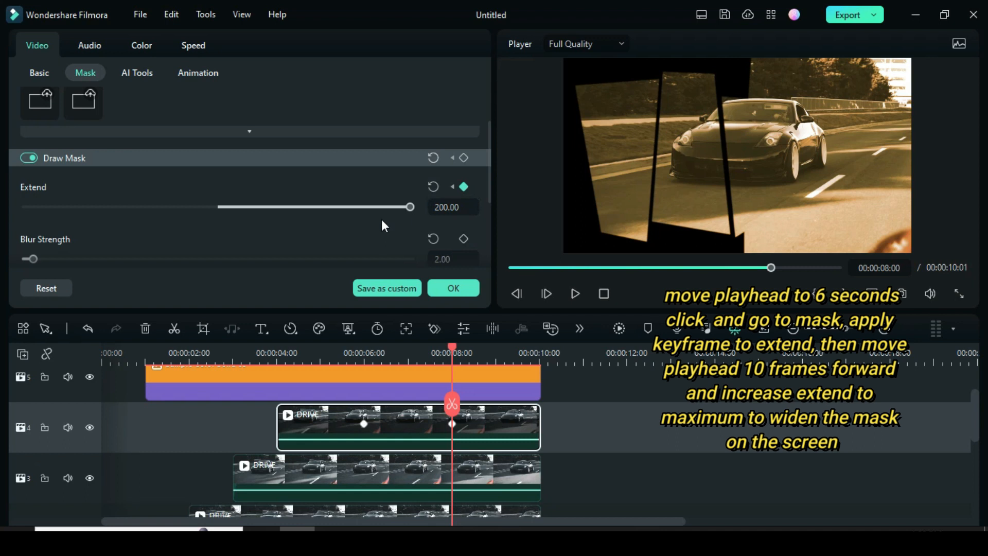
left_click(364, 424)
left_click(369, 469)
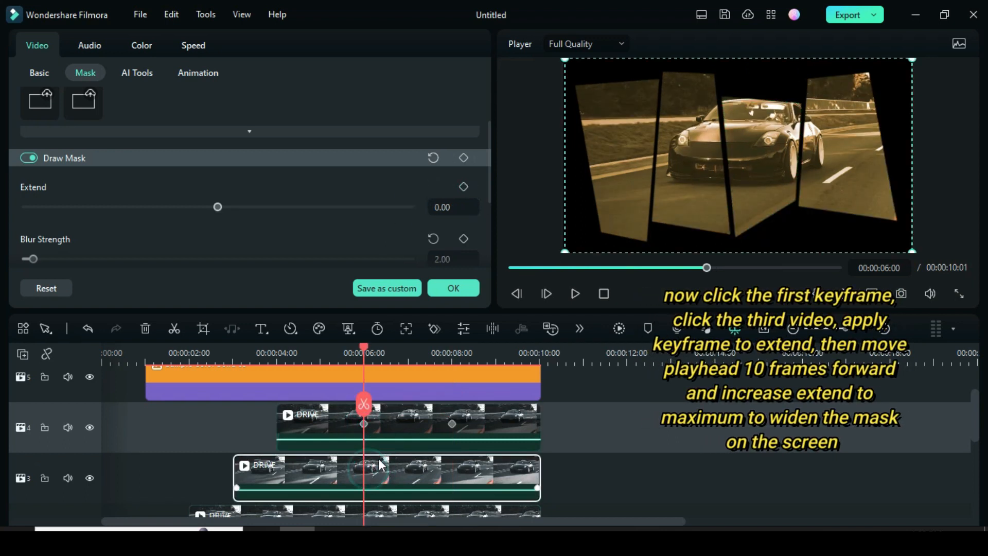
left_click(464, 187)
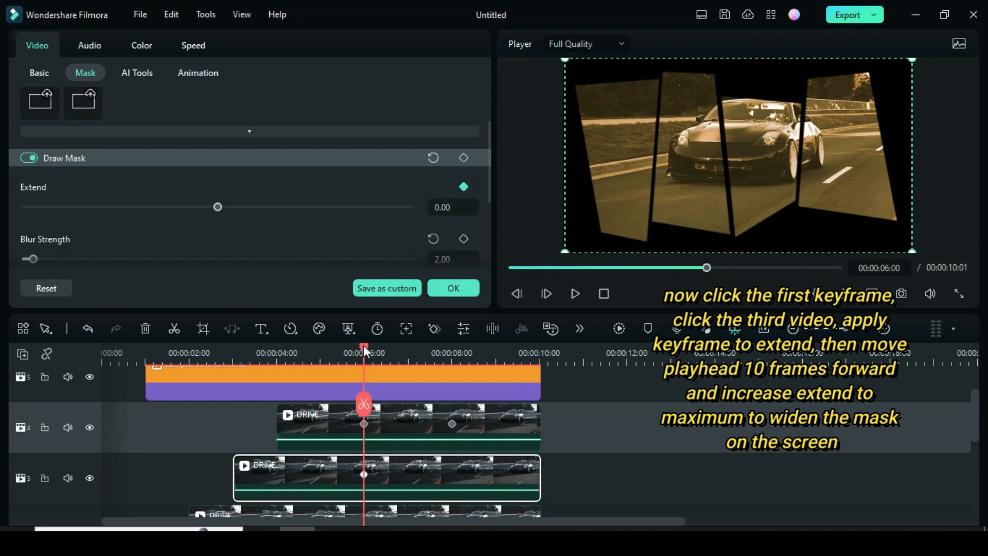
left_click_drag(367, 352, 453, 353)
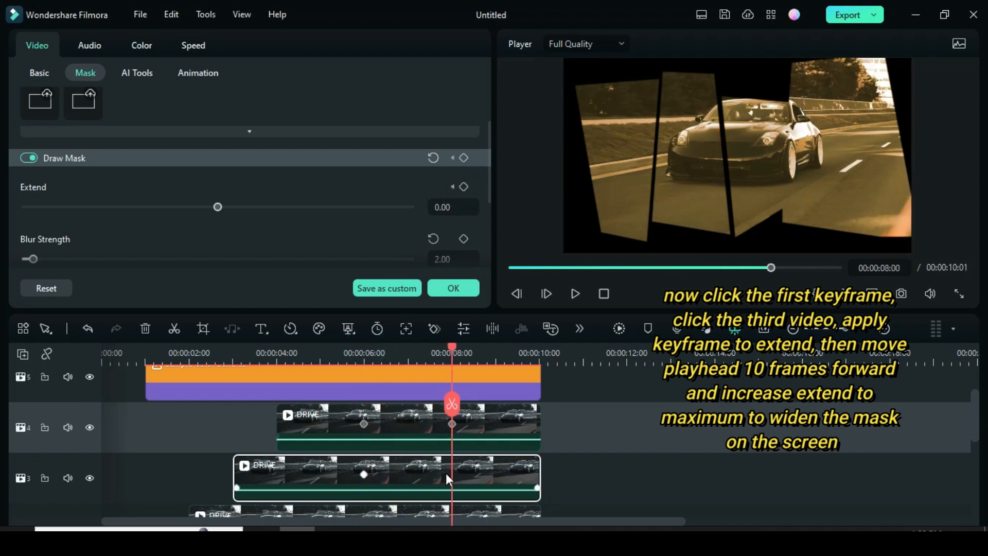
left_click(464, 187)
left_click_drag(218, 207, 328, 207)
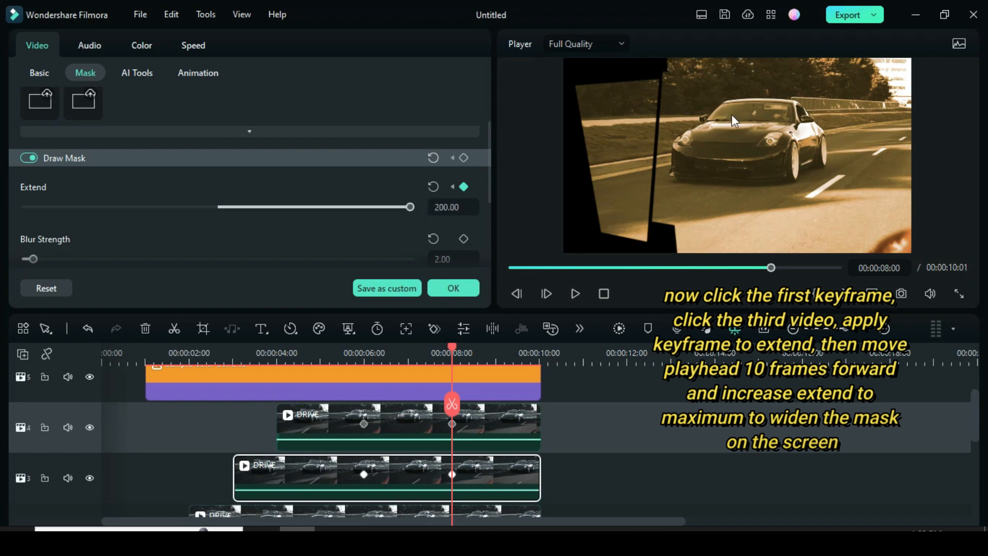
scroll(392, 475, "down", 1)
Keyframe the track 2 and track 1 mask Extend to near maximum at 8 seconds.
left_click(391, 475)
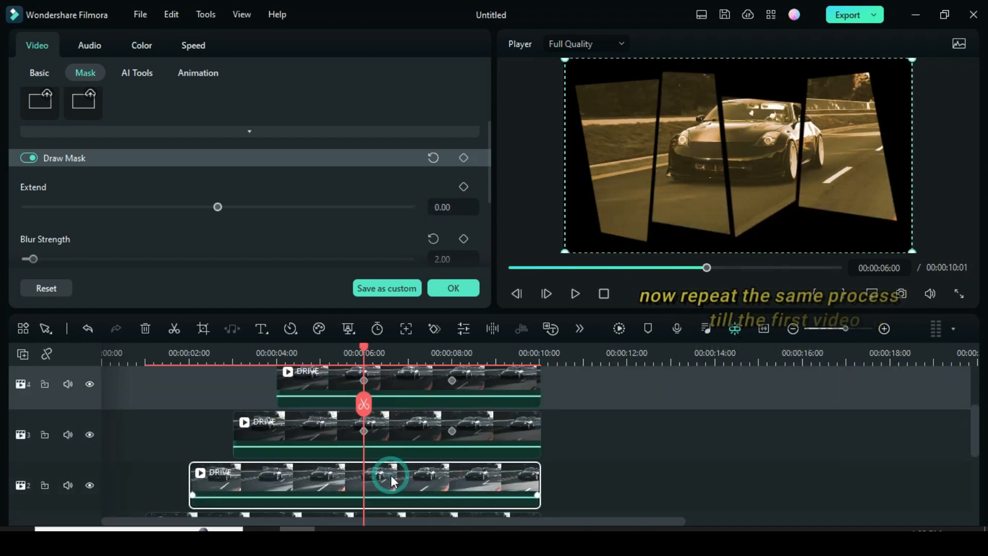
left_click_drag(367, 352, 452, 351)
left_click(463, 187)
left_click_drag(218, 206, 375, 209)
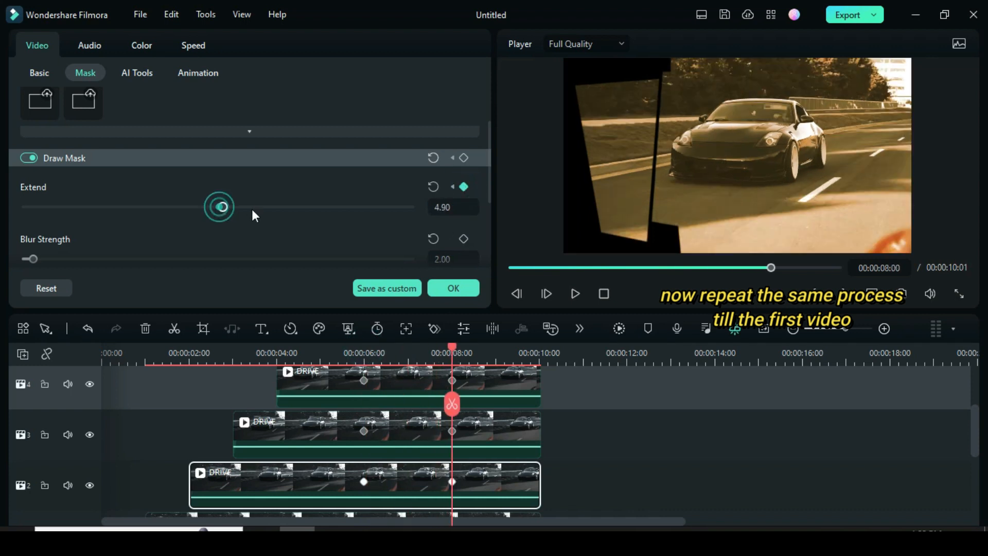
scroll(365, 460, "down", 1)
scroll(365, 459, "down", 2)
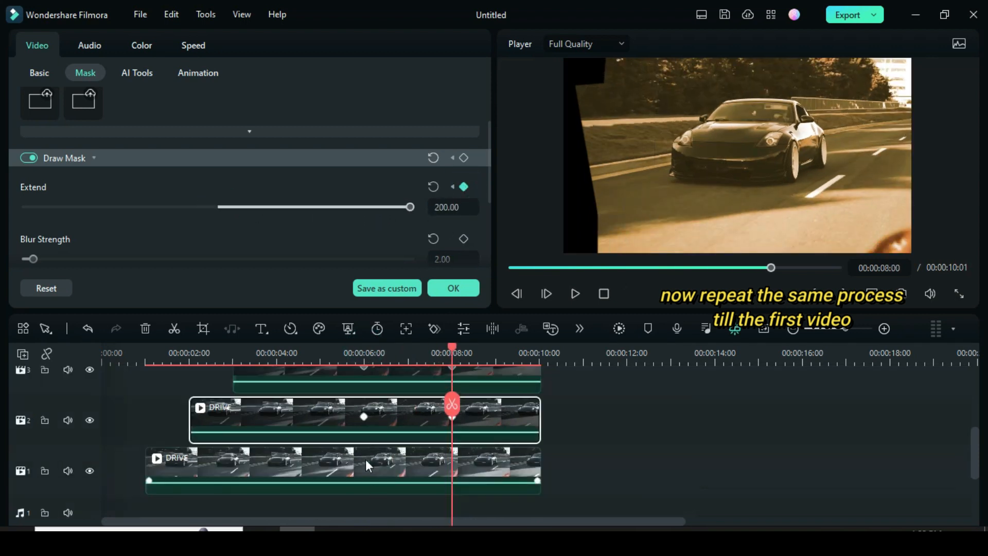
left_click(373, 472)
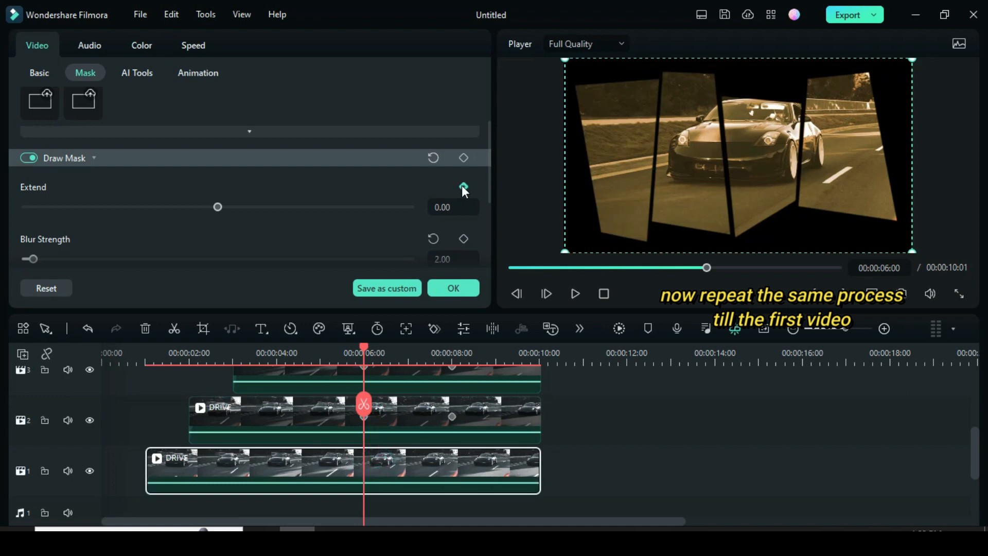
left_click_drag(398, 353, 452, 346)
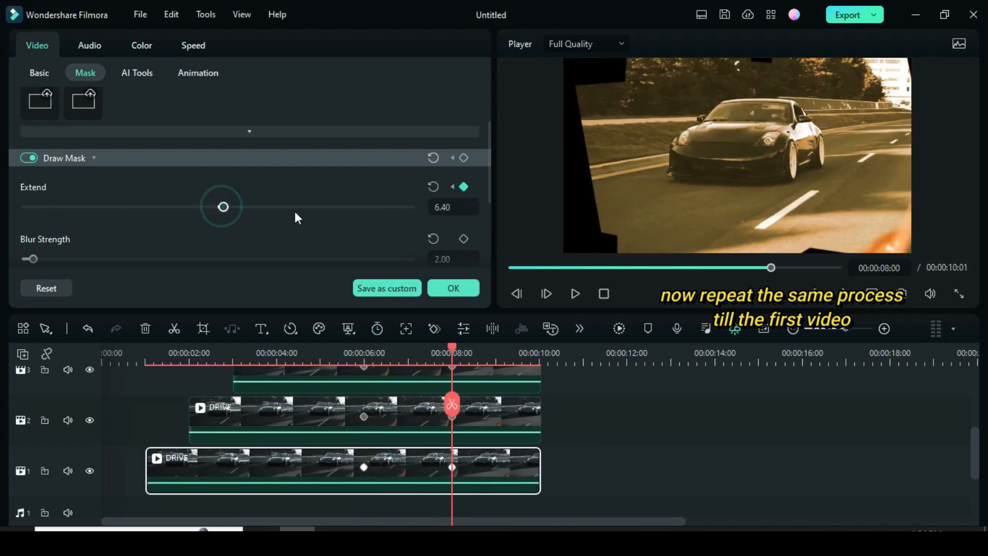
left_click_drag(279, 212, 422, 208)
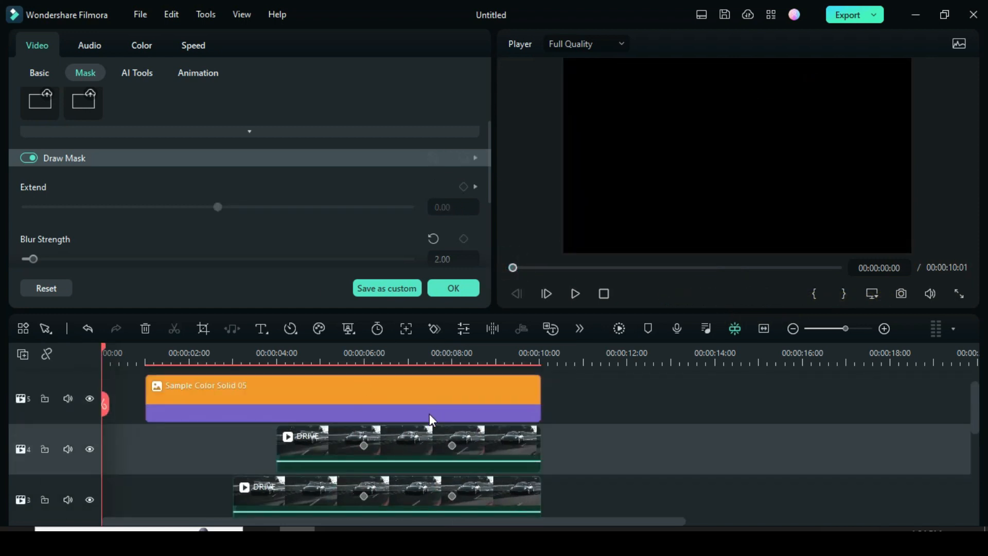
Render and play the panel animation, then close the mask settings with OK.
left_click(618, 328)
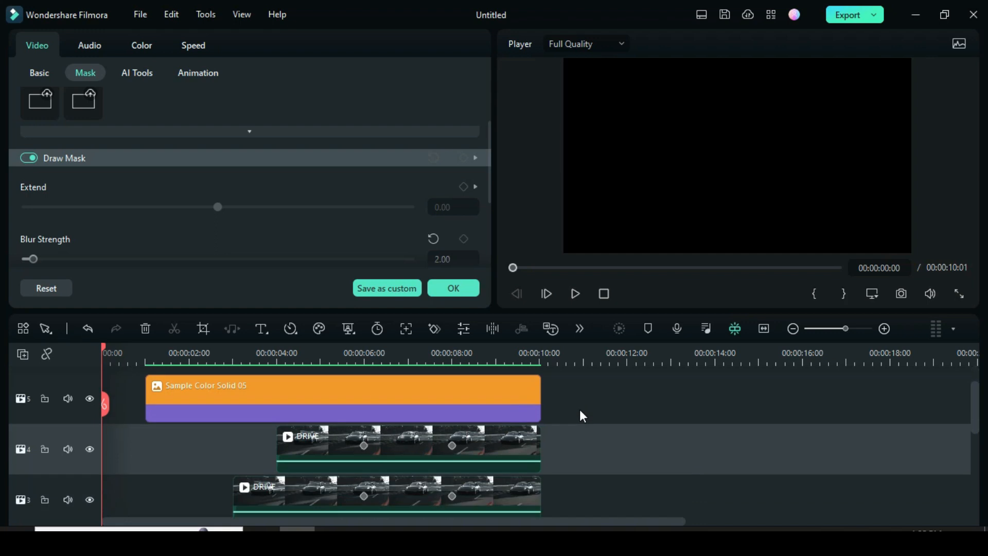
left_click(575, 294)
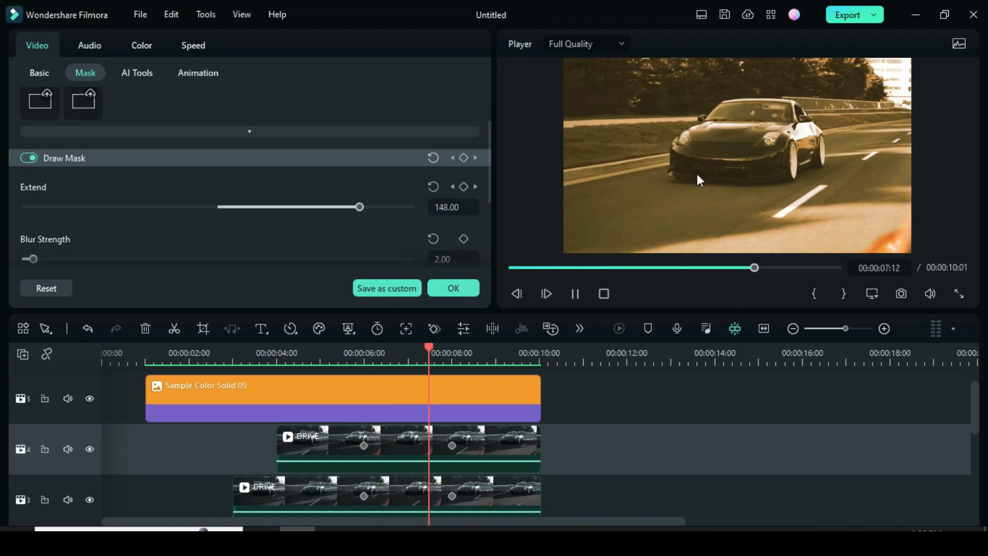
left_click(512, 269)
left_click(452, 288)
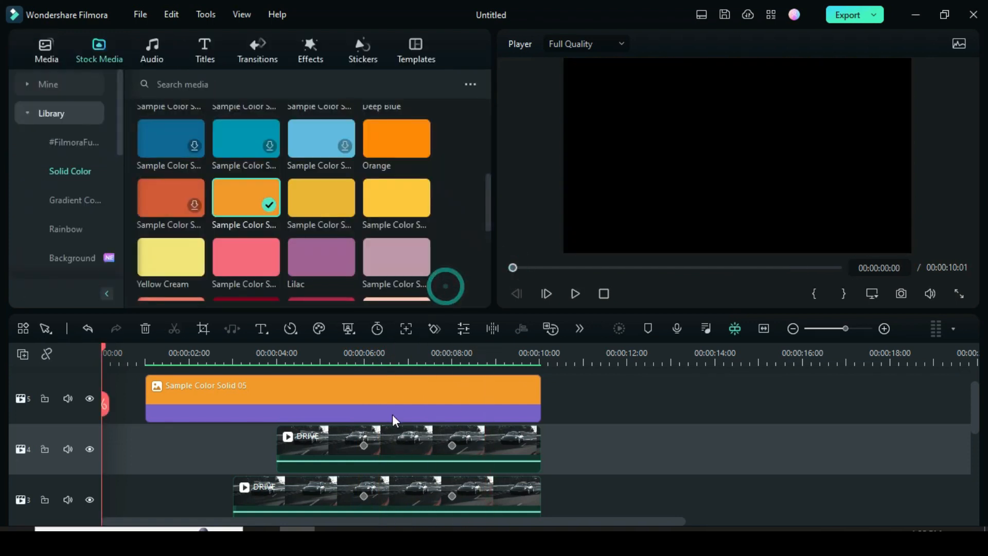
scroll(392, 414, "down", 3)
Add a Dissolve transition from the Transitions library to the start of the track 1 clip.
left_click(256, 46)
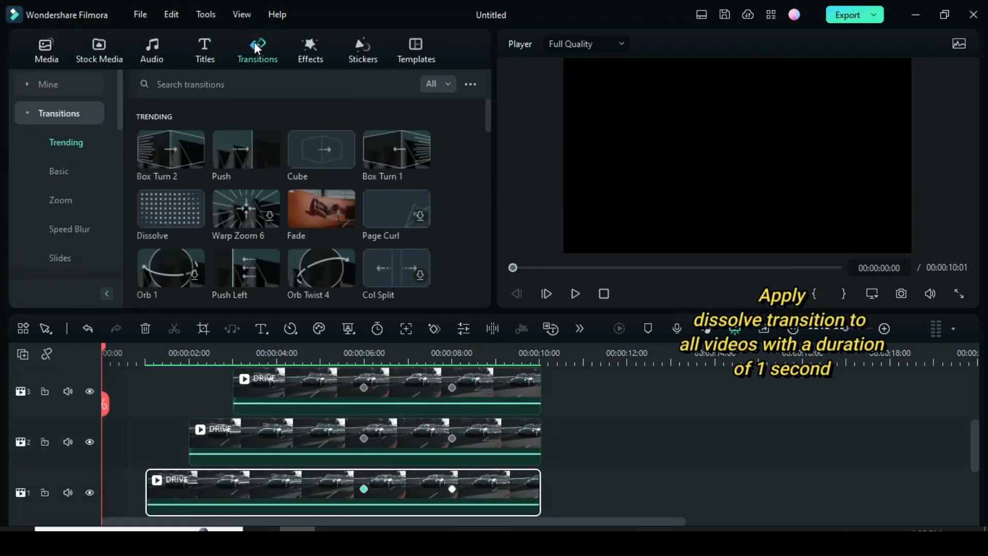
scroll(354, 420, "down", 1)
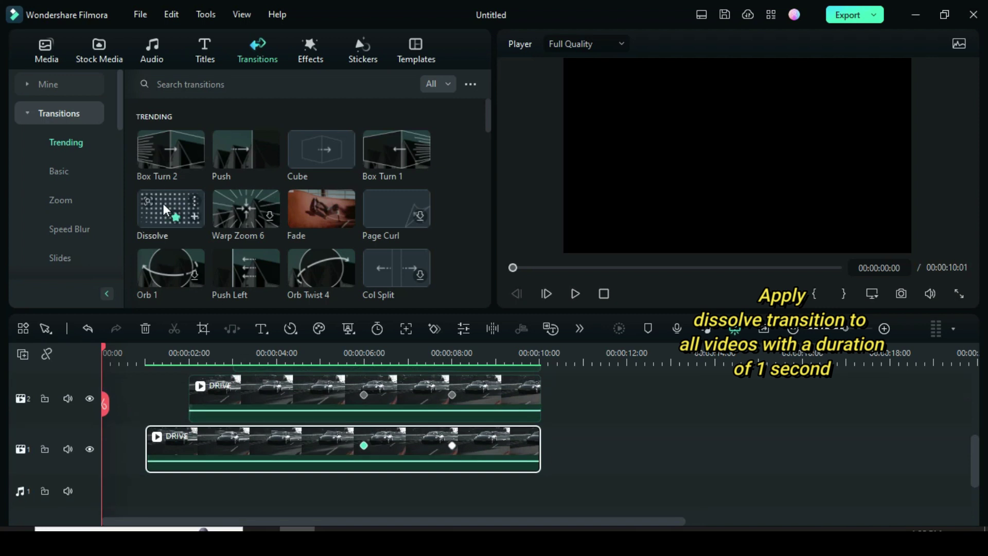
left_click_drag(164, 209, 157, 446)
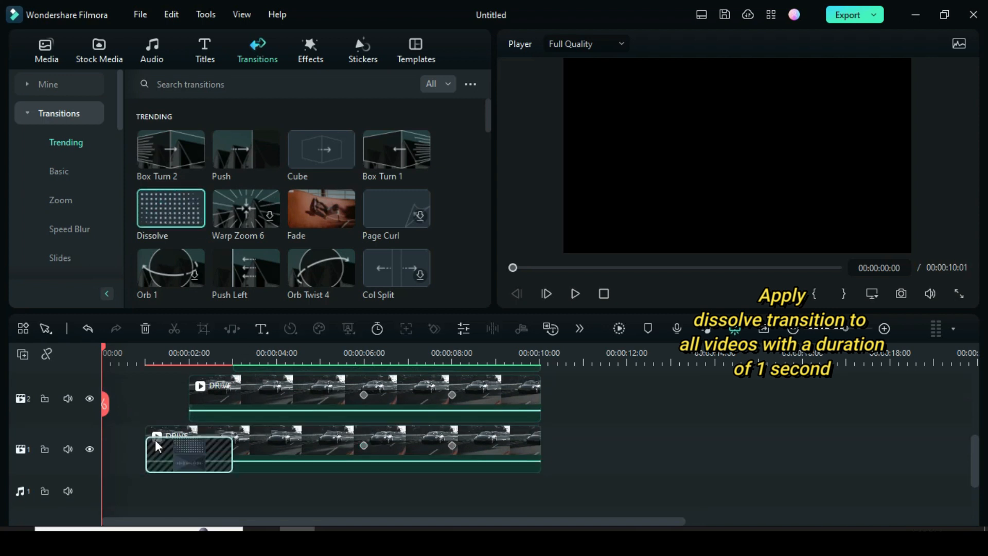
left_click_drag(221, 396, 221, 397)
scroll(255, 348, "up", 2)
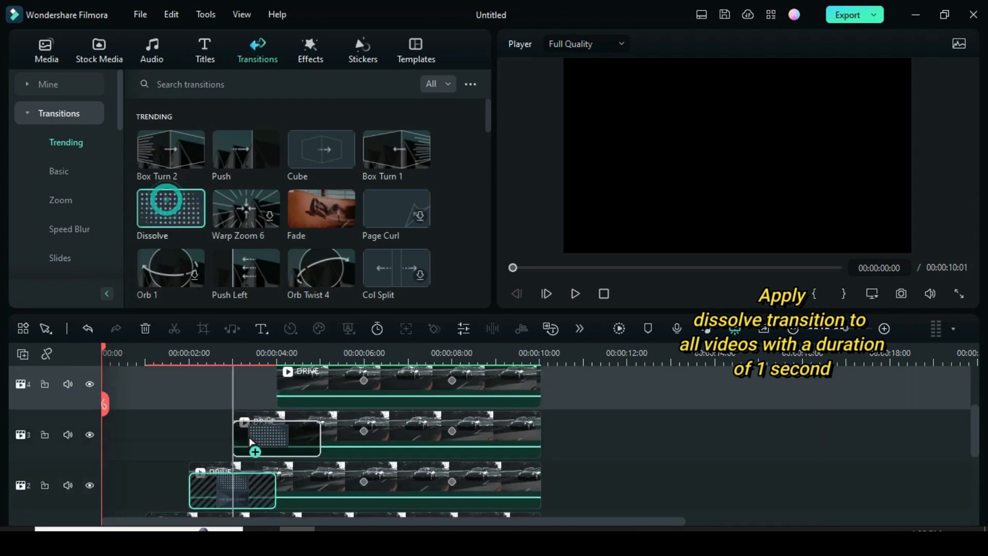